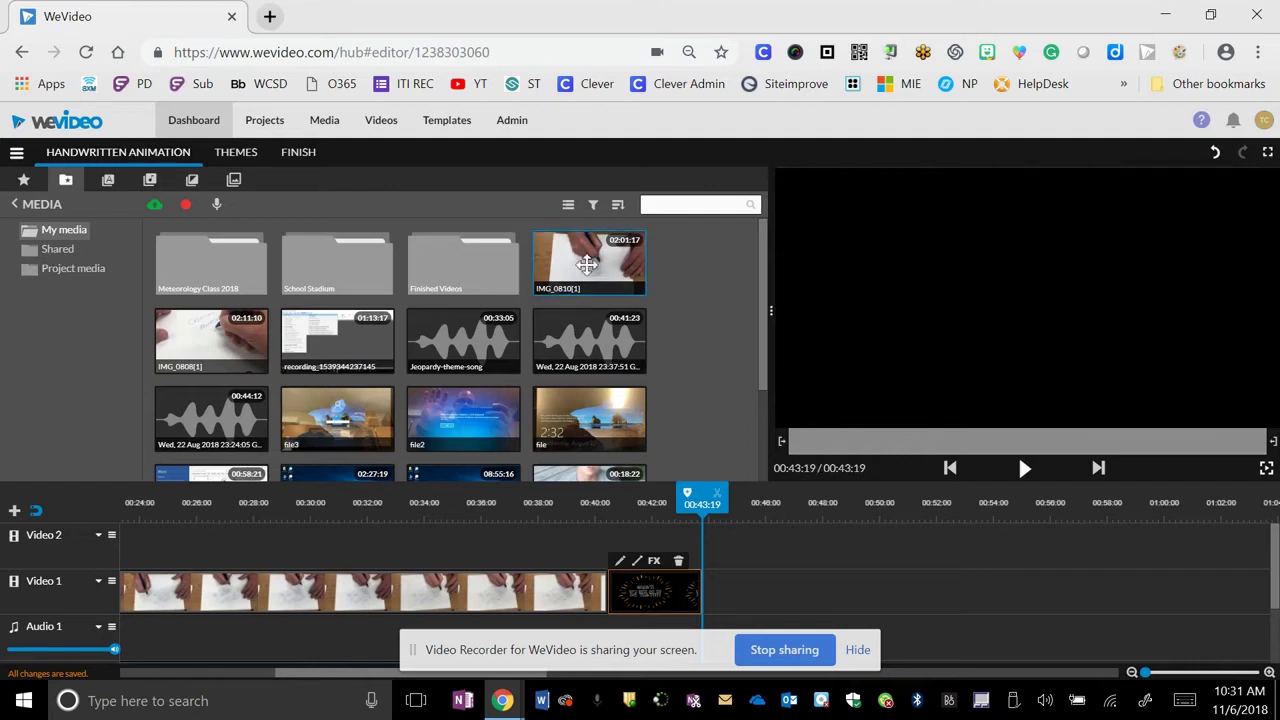
Place IMG_0810 as the third clip on Video 1 and open its clip editor
left_click_drag(590, 262, 726, 596)
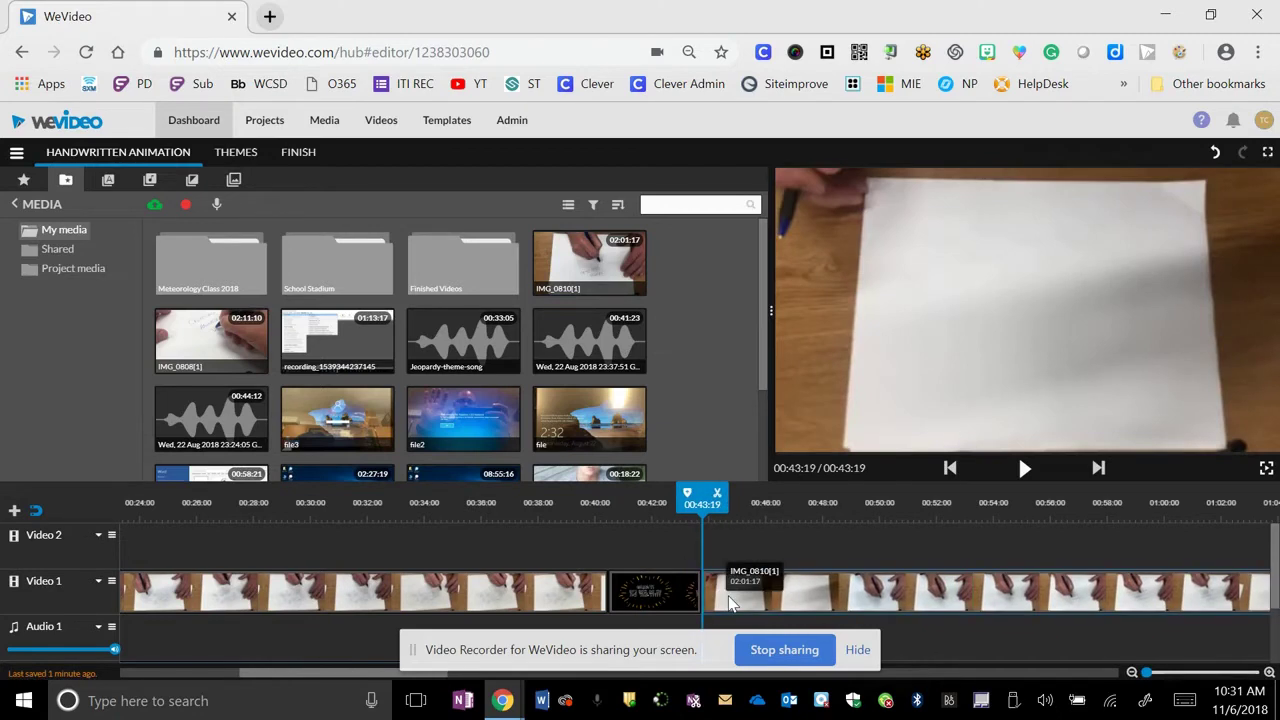
left_click_drag(694, 492, 882, 505)
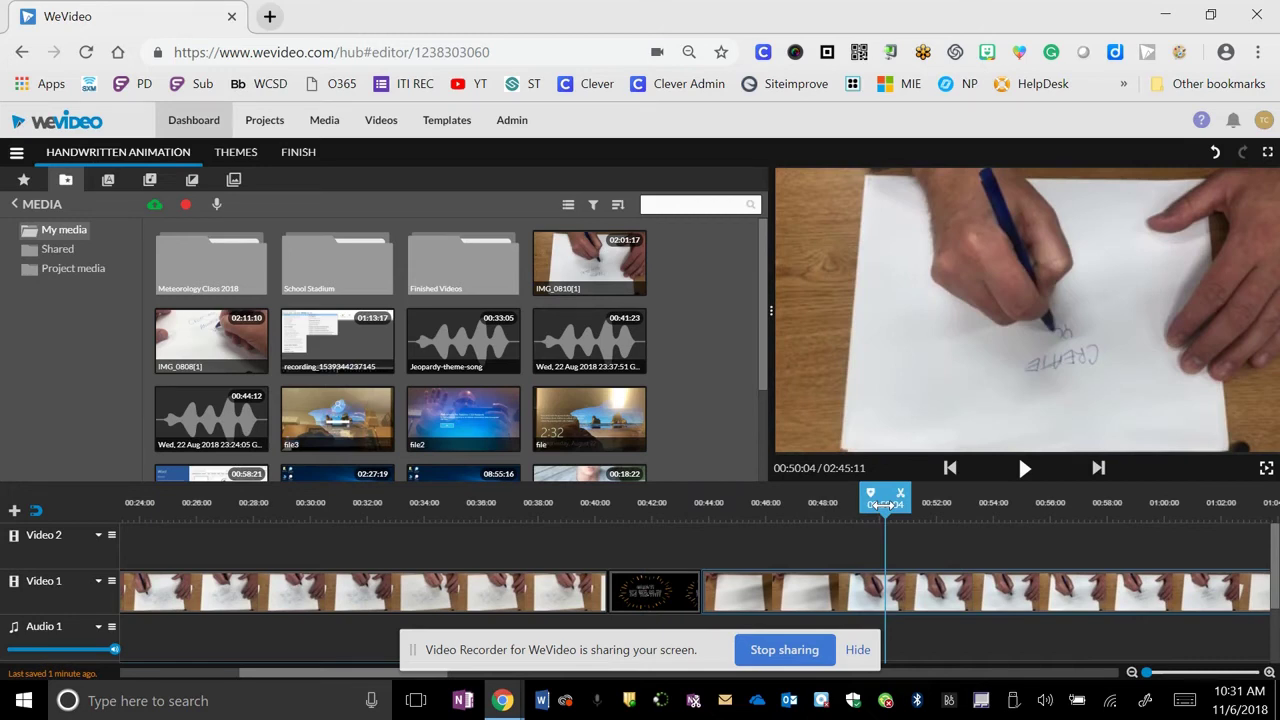
left_click(755, 597)
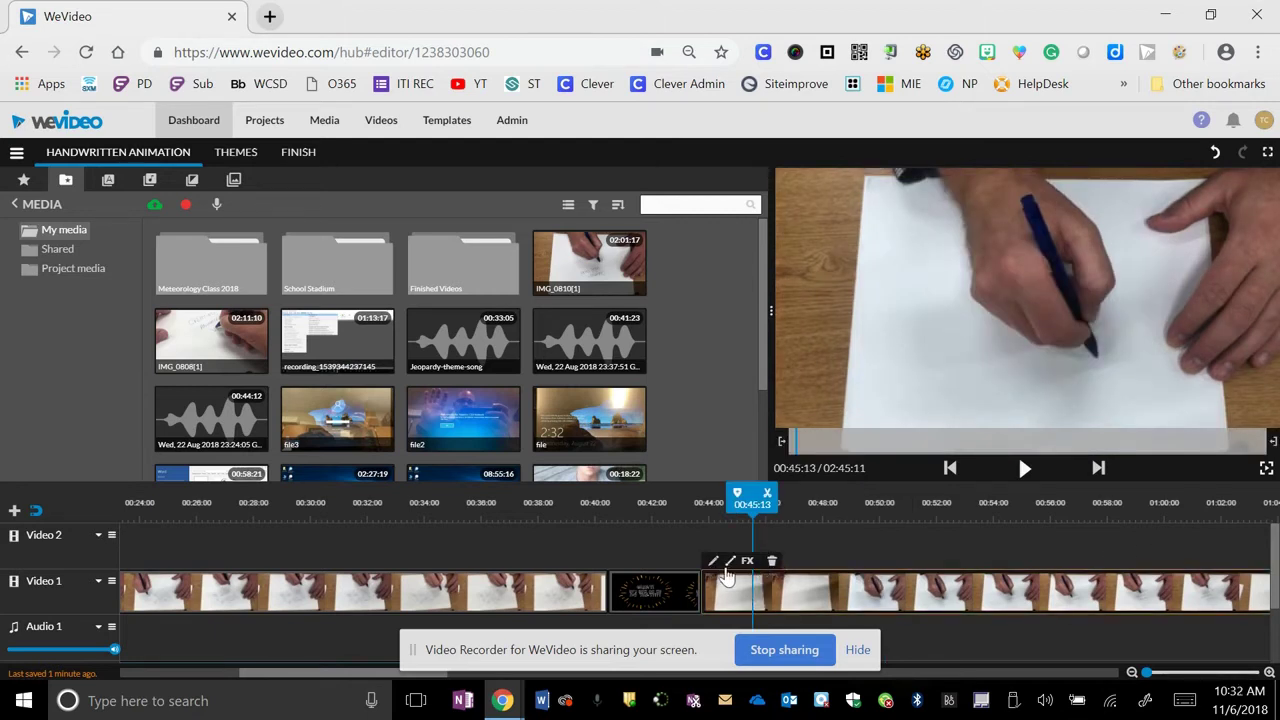
left_click(714, 563)
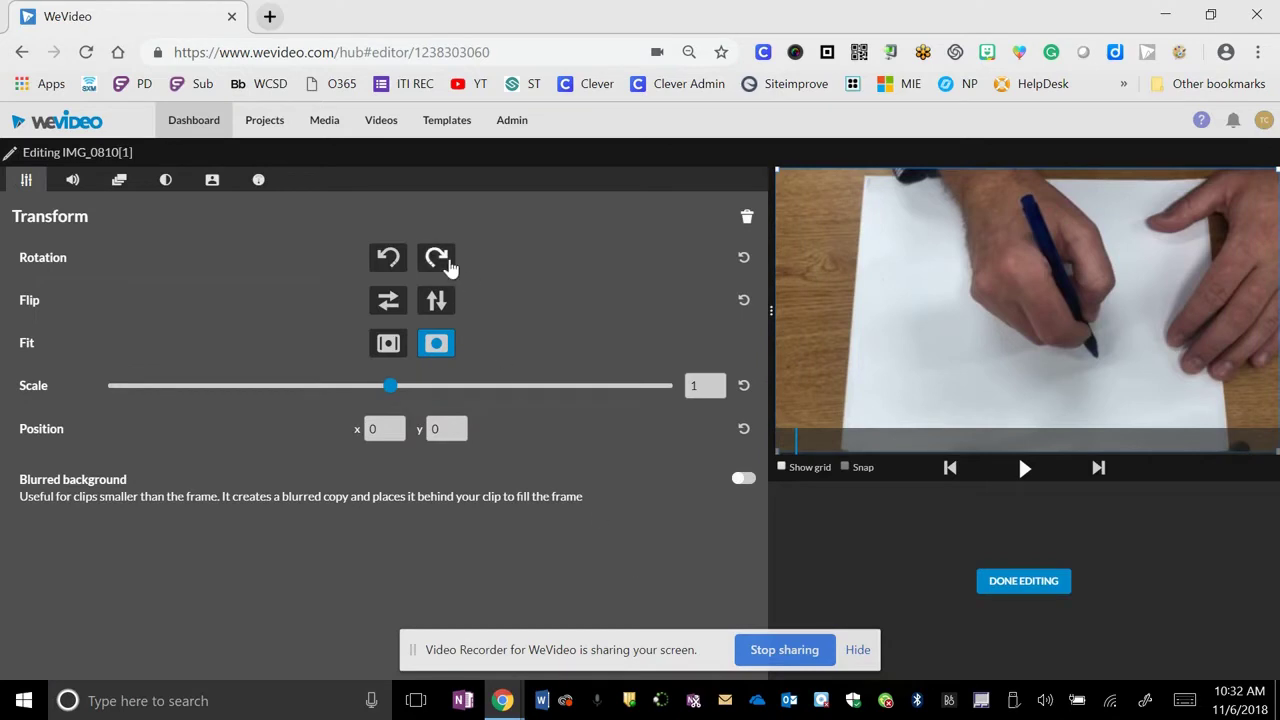
Rotate IMG_0810 180 degrees and scale it to 1.52, checking later preview frames
left_click(437, 259)
left_click(440, 260)
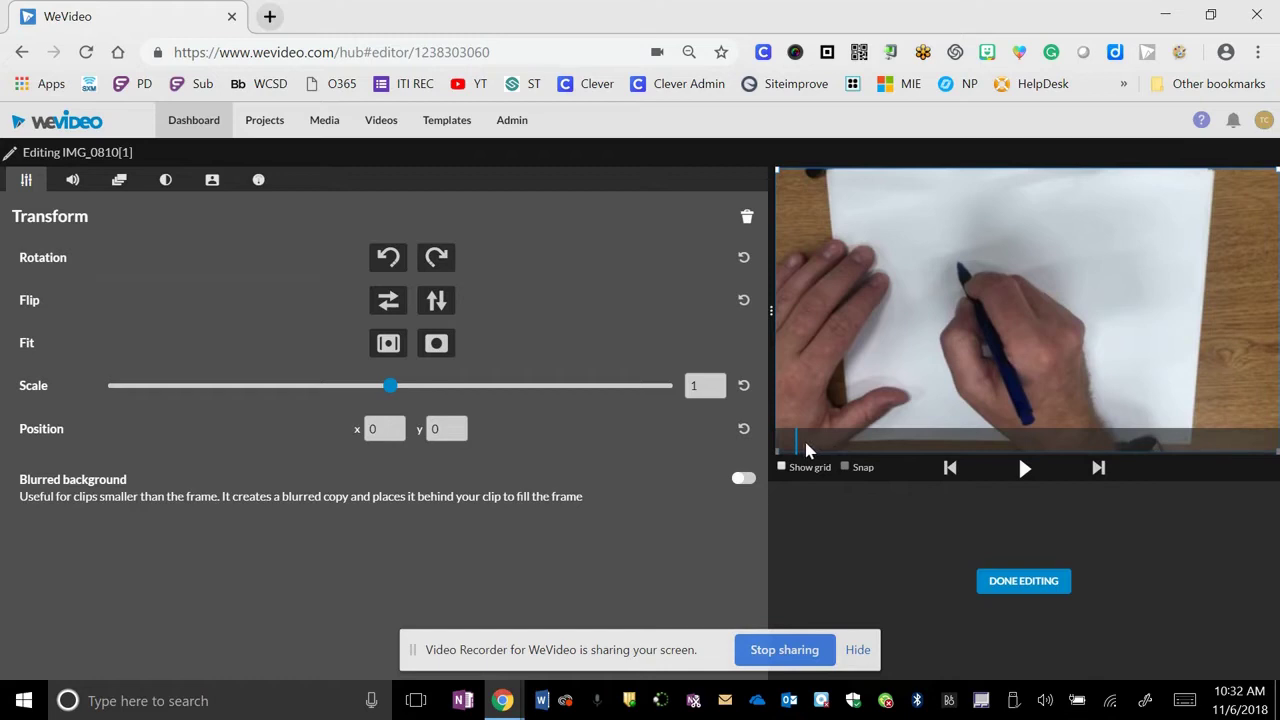
left_click_drag(797, 449, 873, 451)
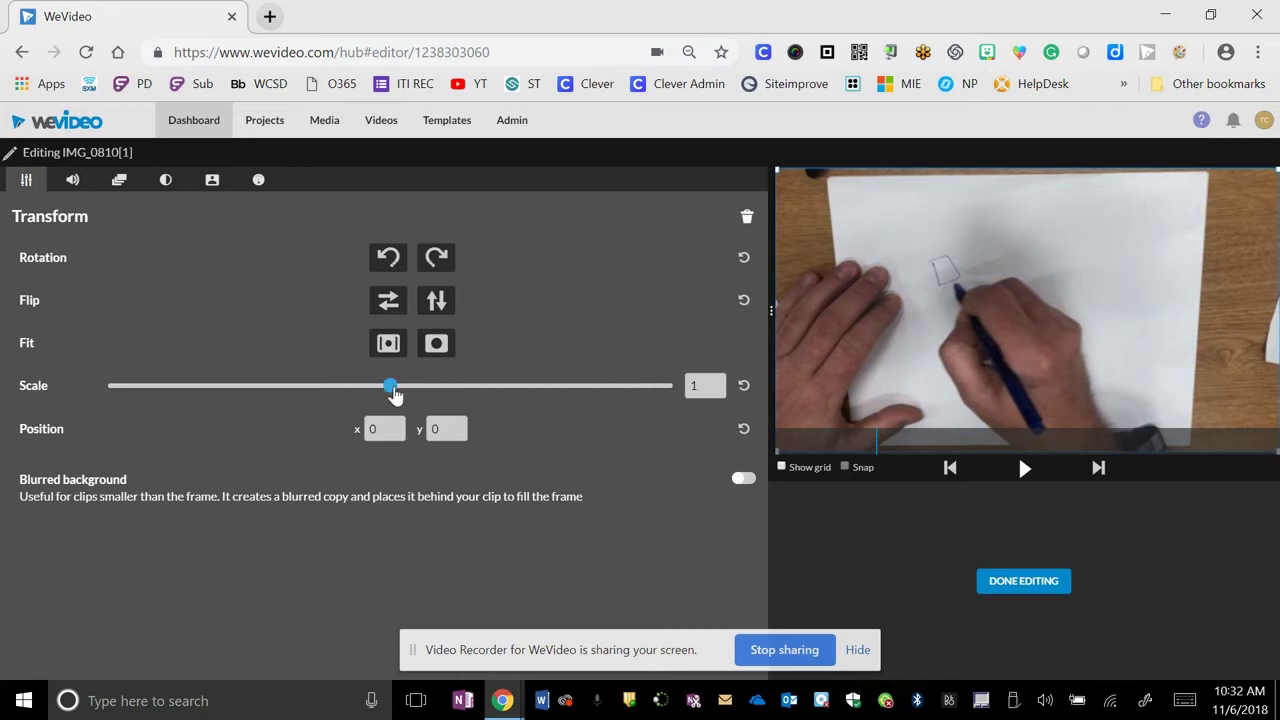
left_click_drag(390, 388, 428, 391)
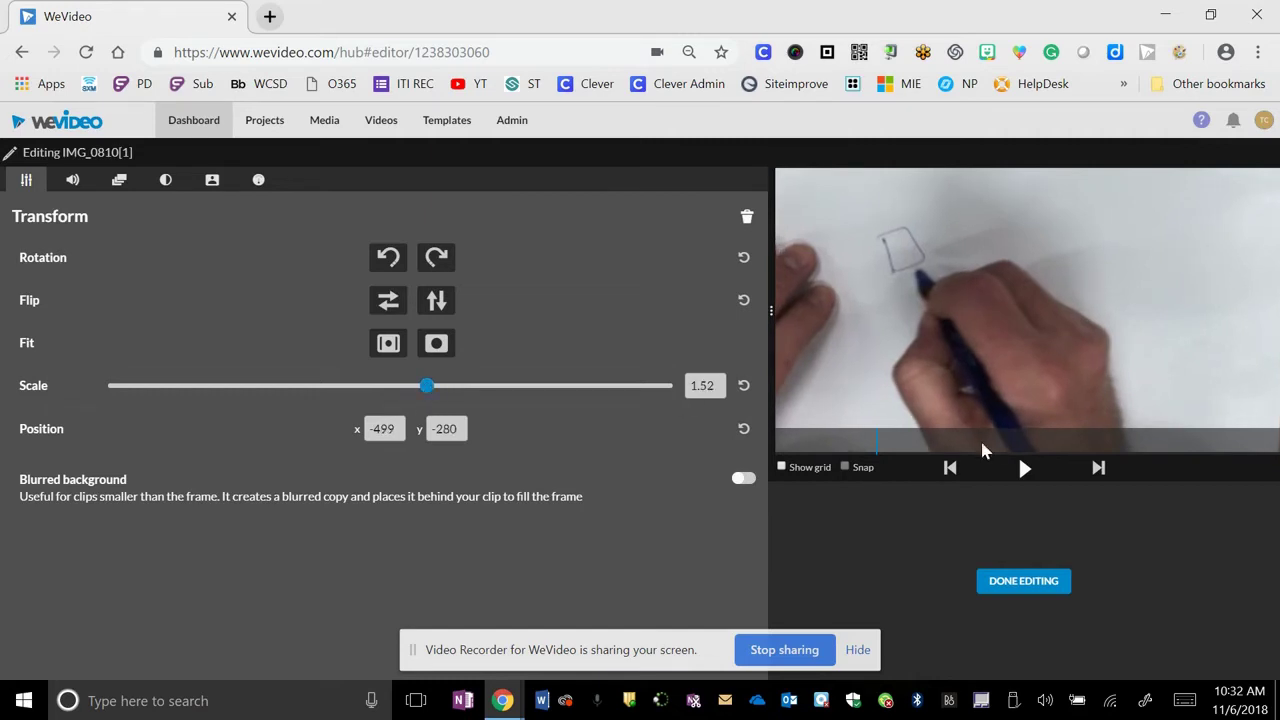
left_click_drag(880, 443, 1193, 447)
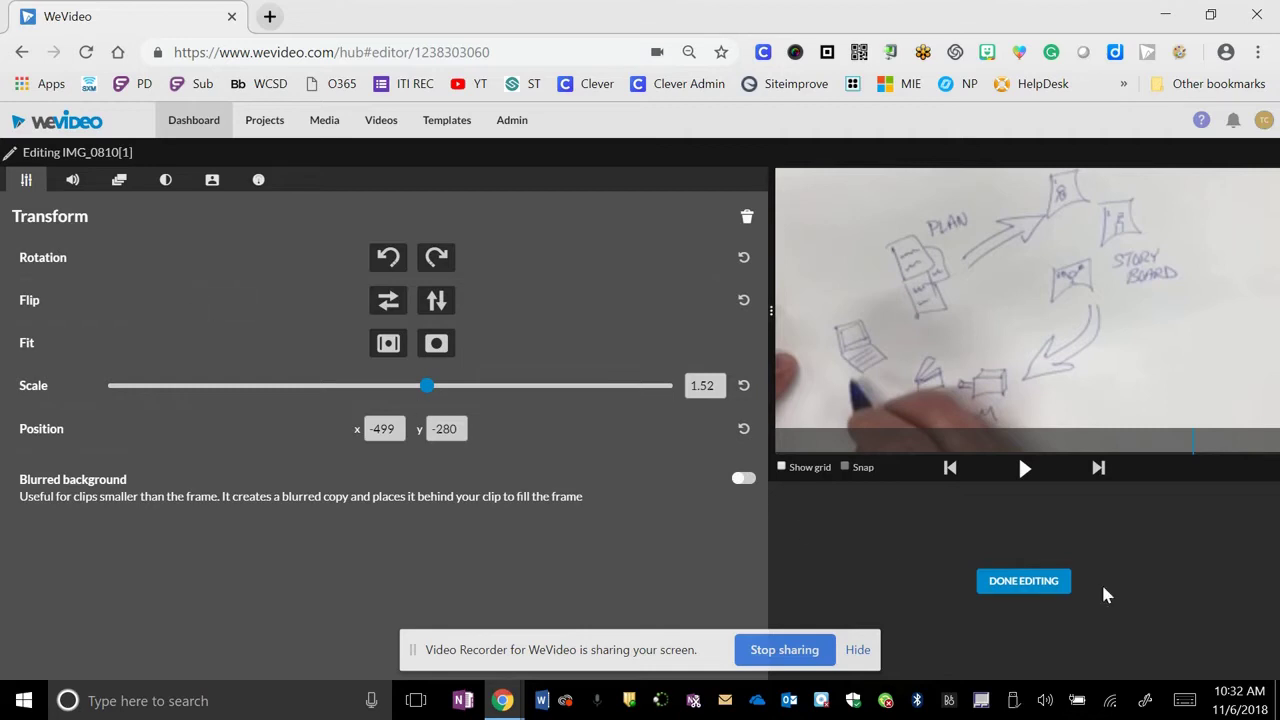
Mute the clip's audio, review the Animation, Color and Color Keying tabs, then finish editing
left_click(73, 182)
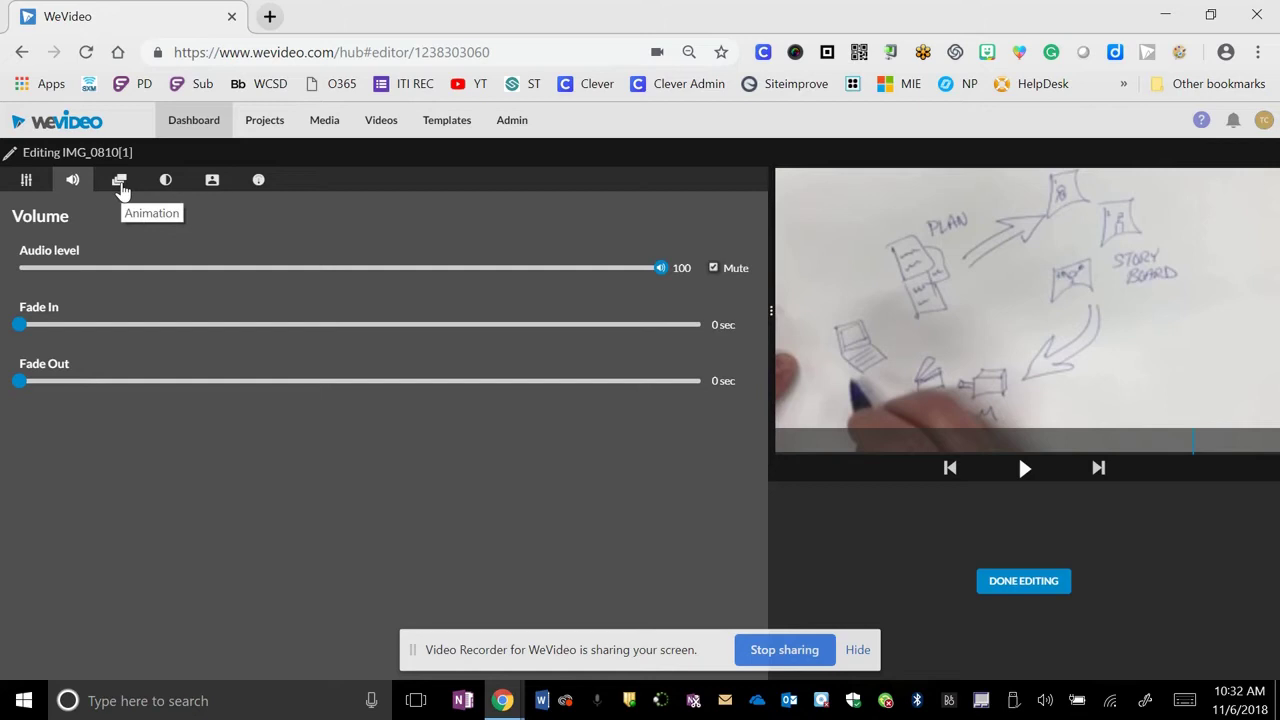
left_click(120, 182)
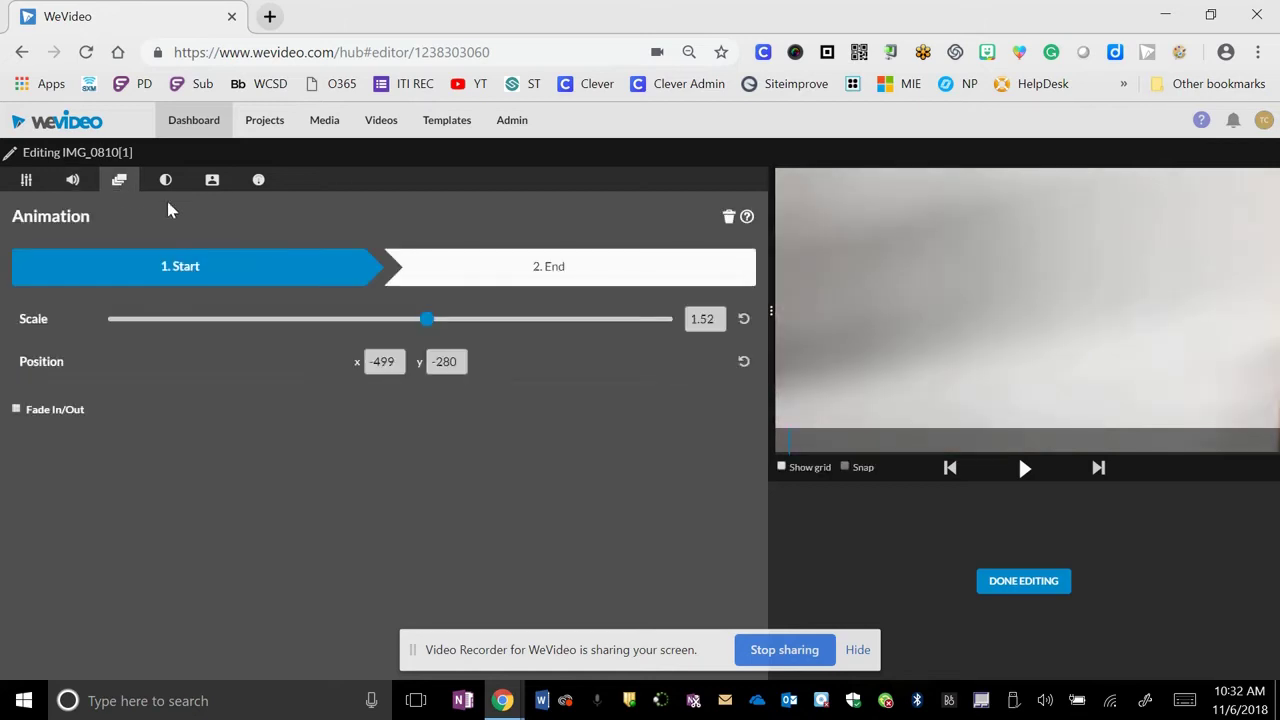
left_click(169, 187)
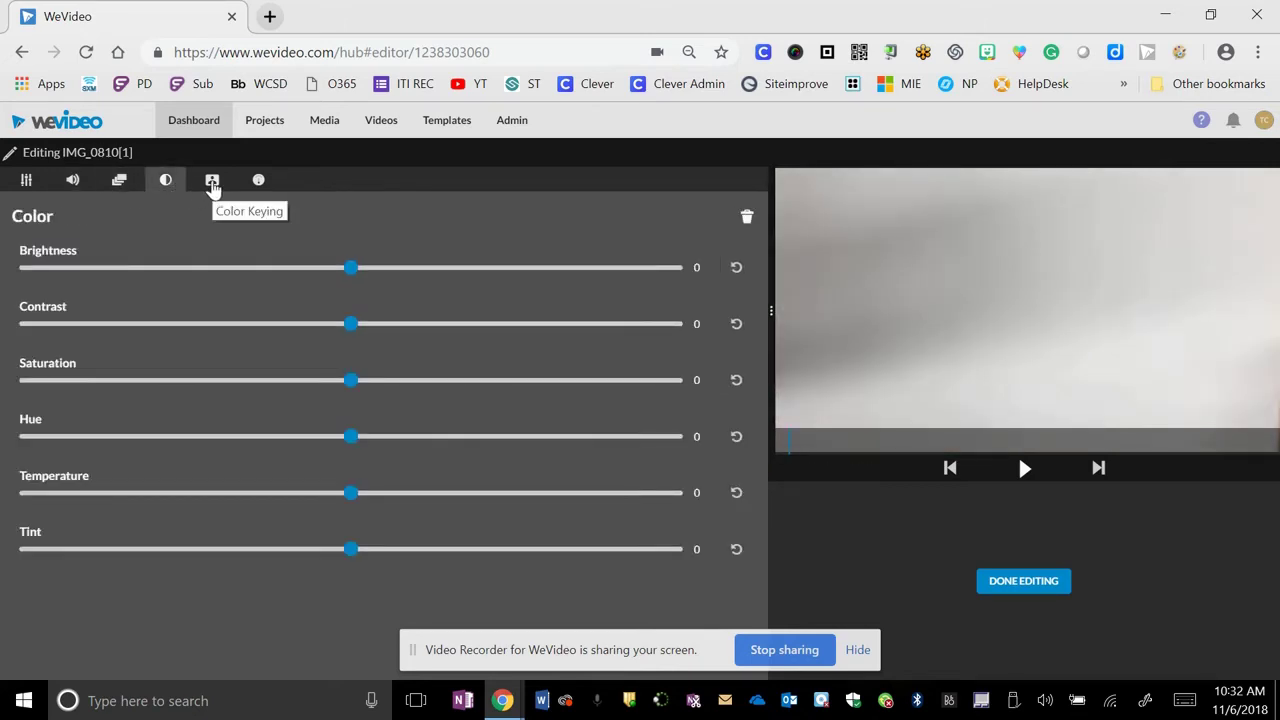
left_click(212, 186)
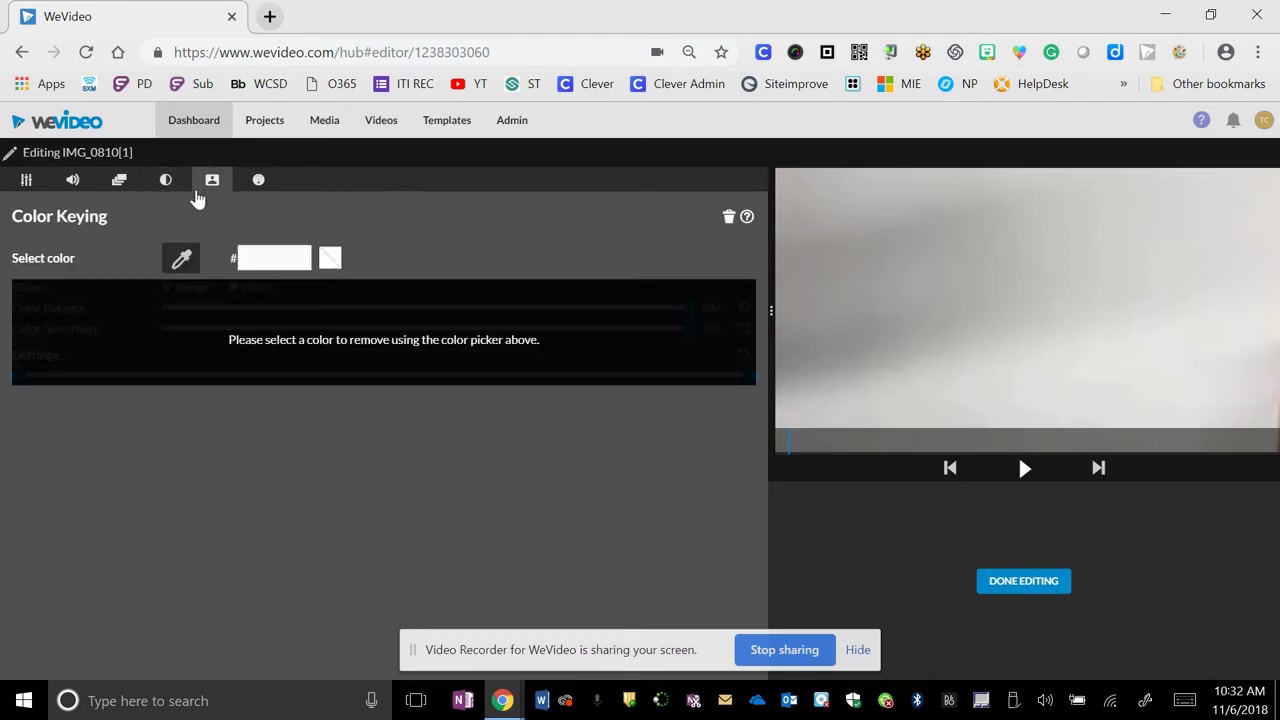
left_click(28, 188)
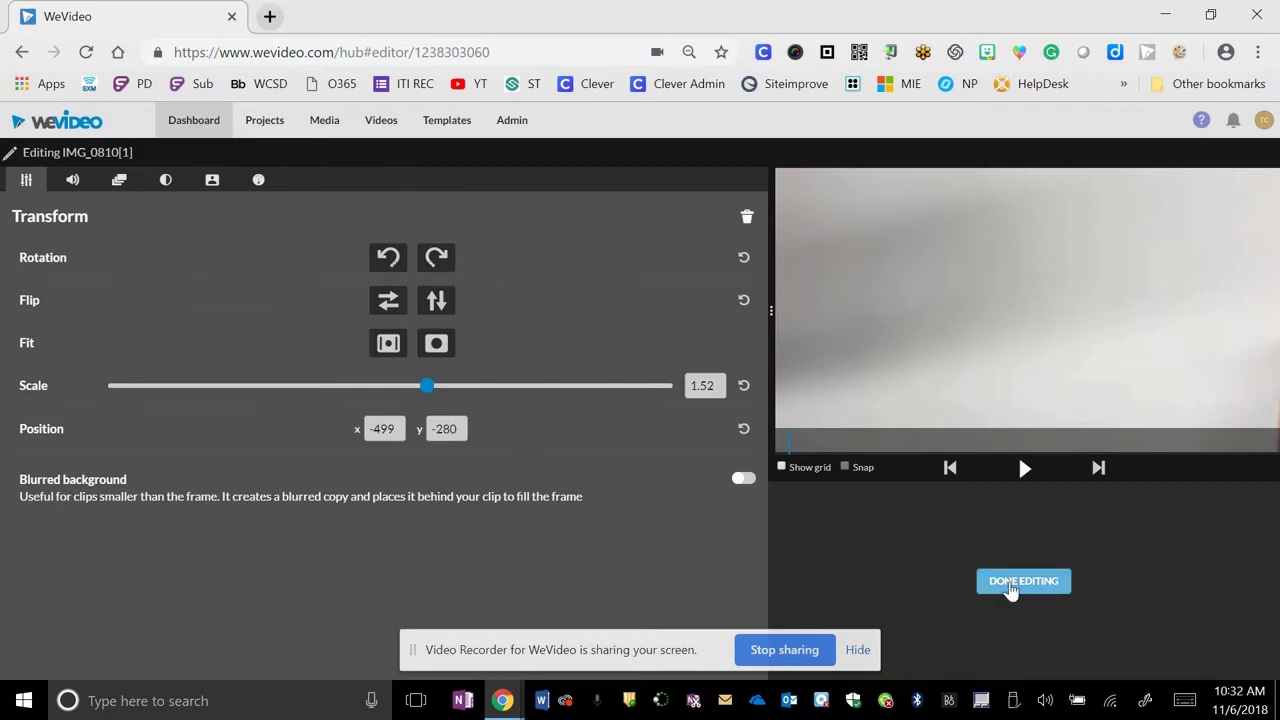
left_click(1011, 584)
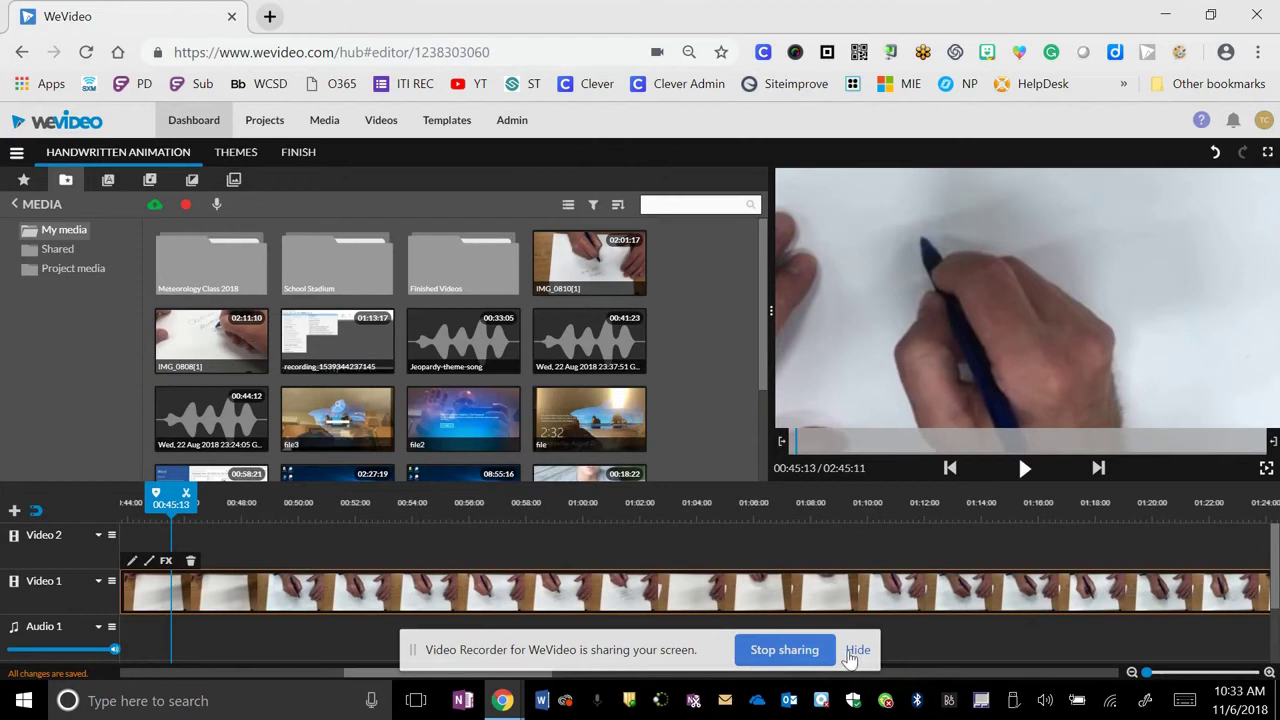
Hide the sharing notice and play the preview, pausing at 00:50:21 as 'CREATE' is written
left_click(857, 650)
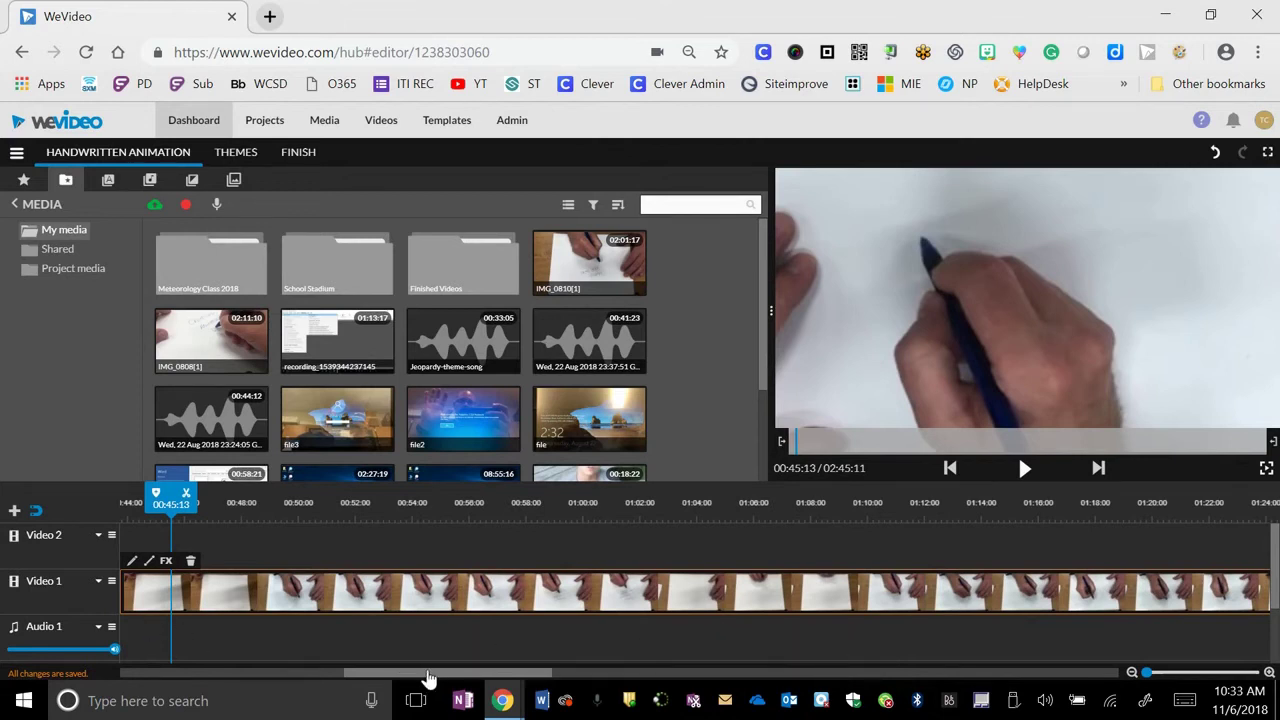
left_click_drag(414, 677, 229, 676)
left_click_drag(314, 677, 489, 681)
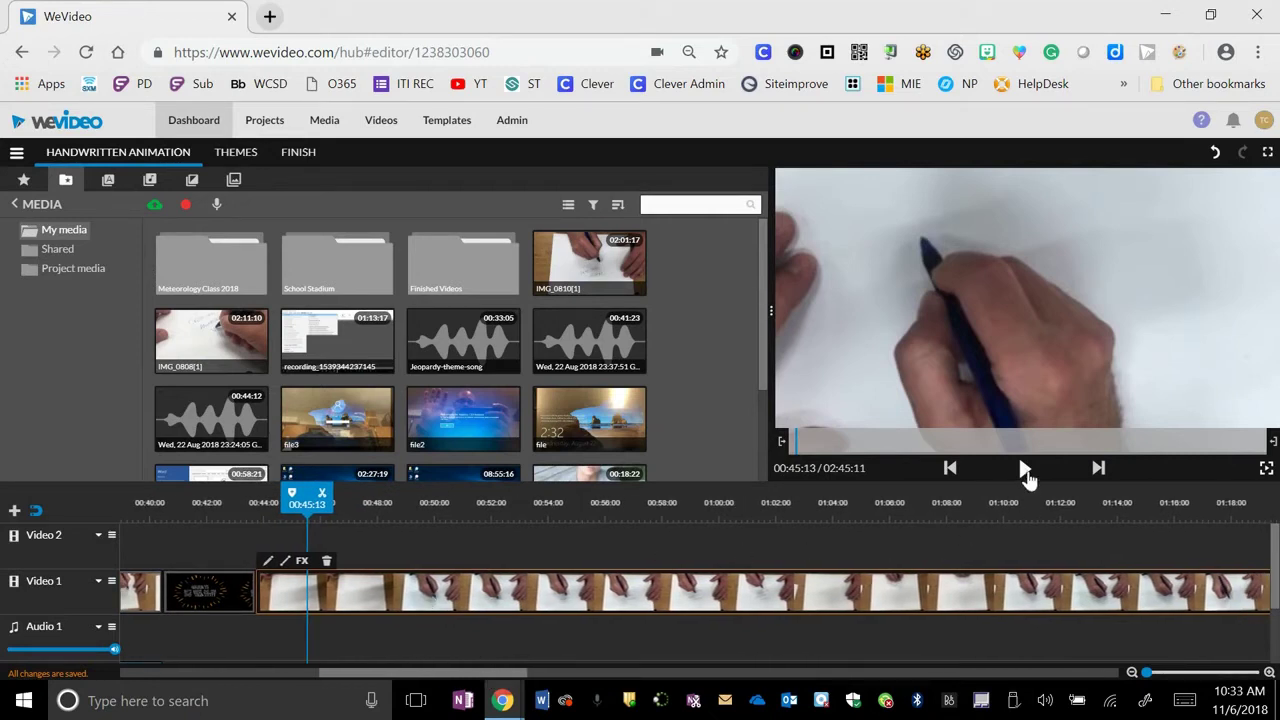
left_click(1025, 470)
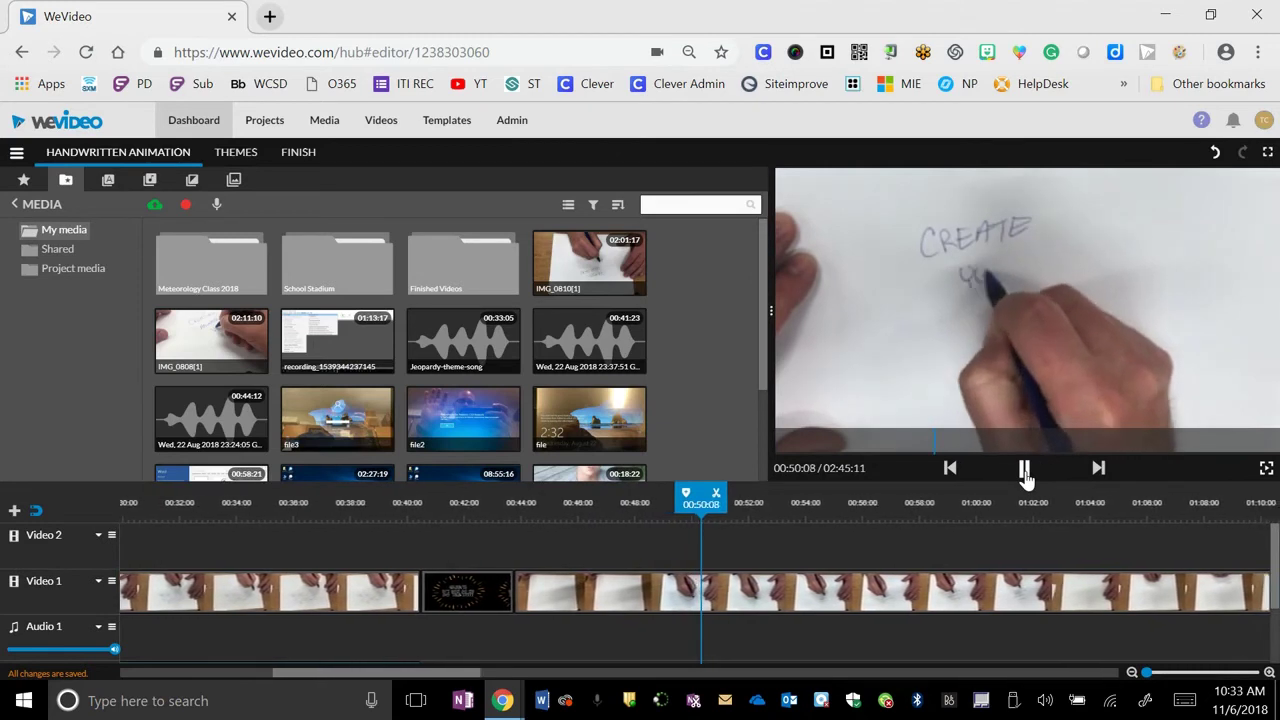
left_click(1025, 470)
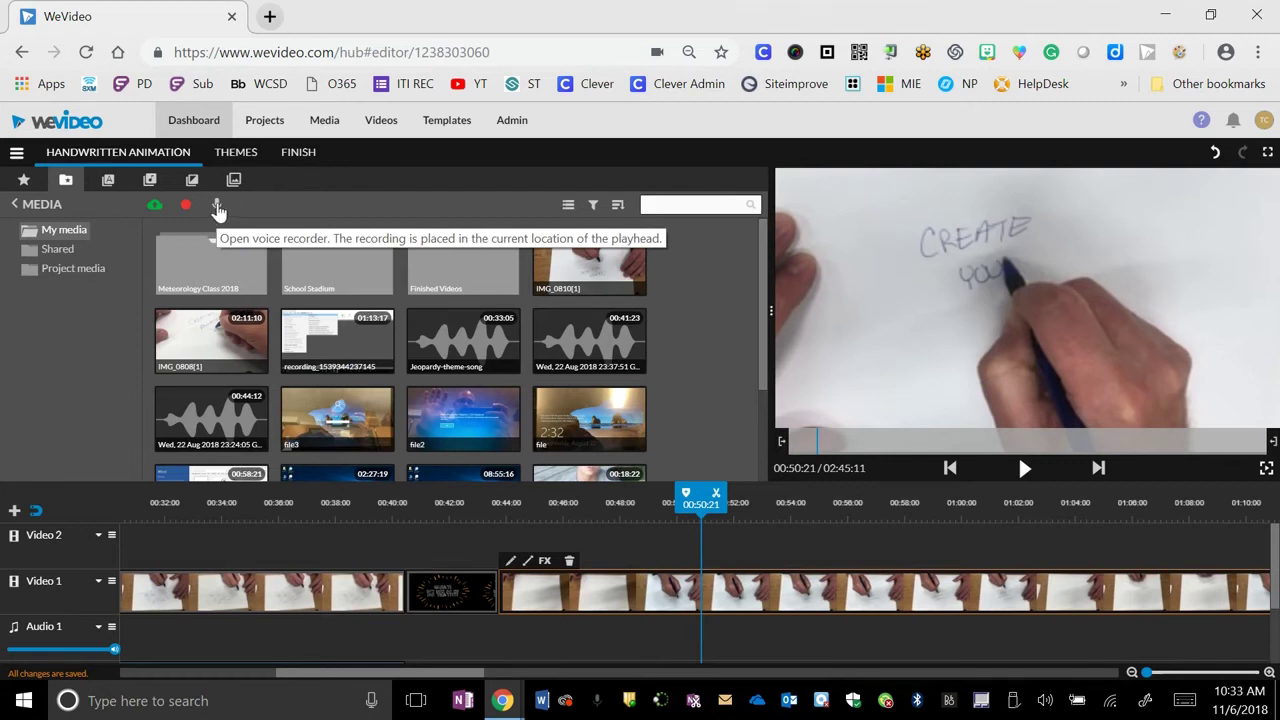
Record about three seconds of voiceover with the microphone and save it to the project
left_click(218, 207)
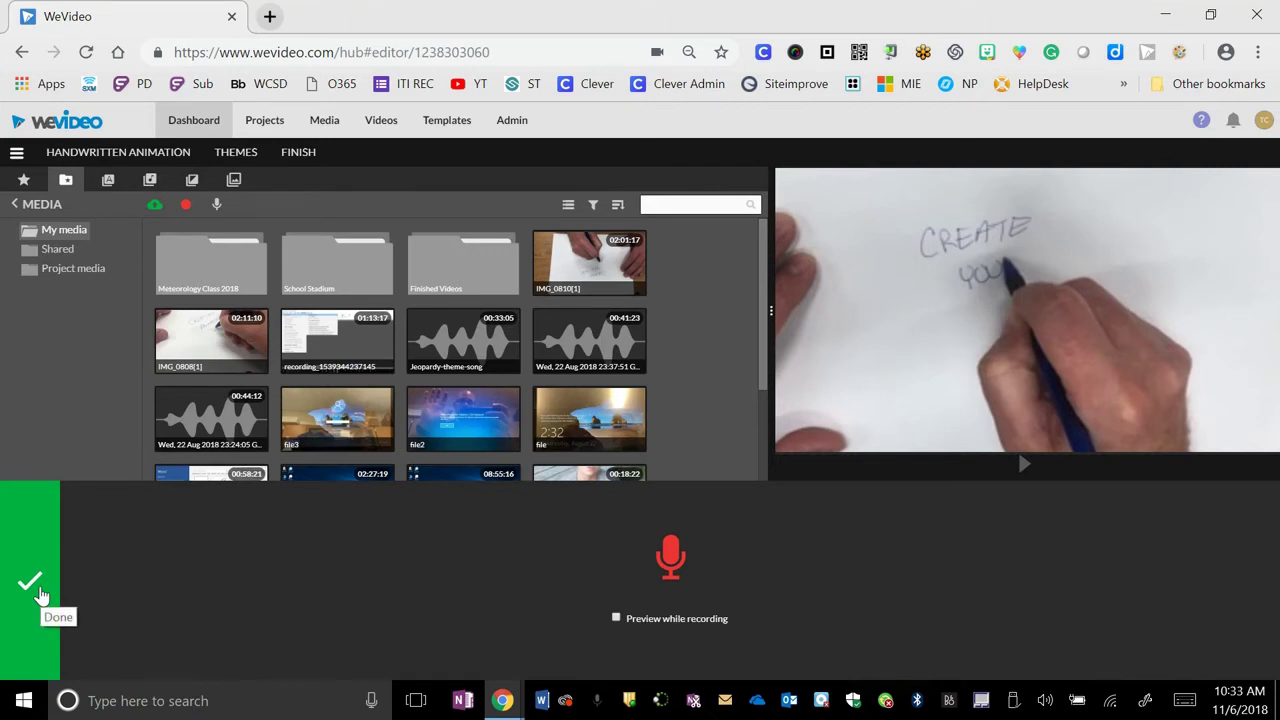
left_click(674, 562)
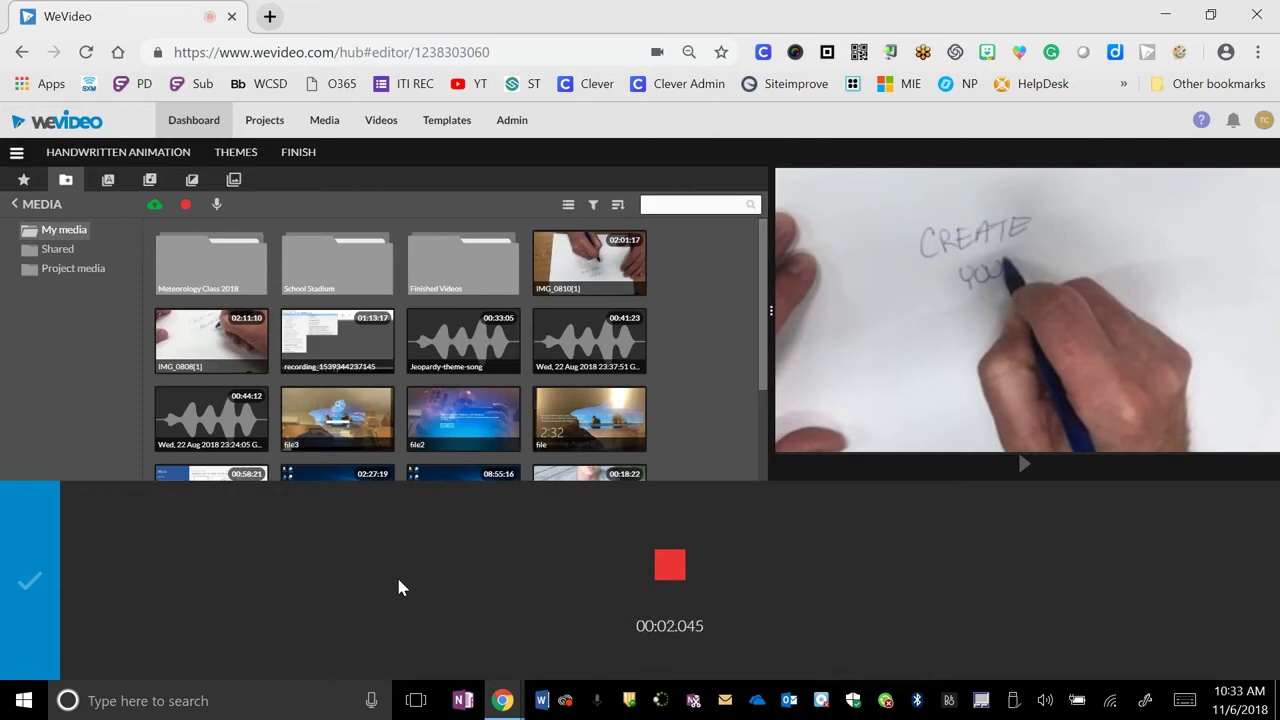
left_click(670, 568)
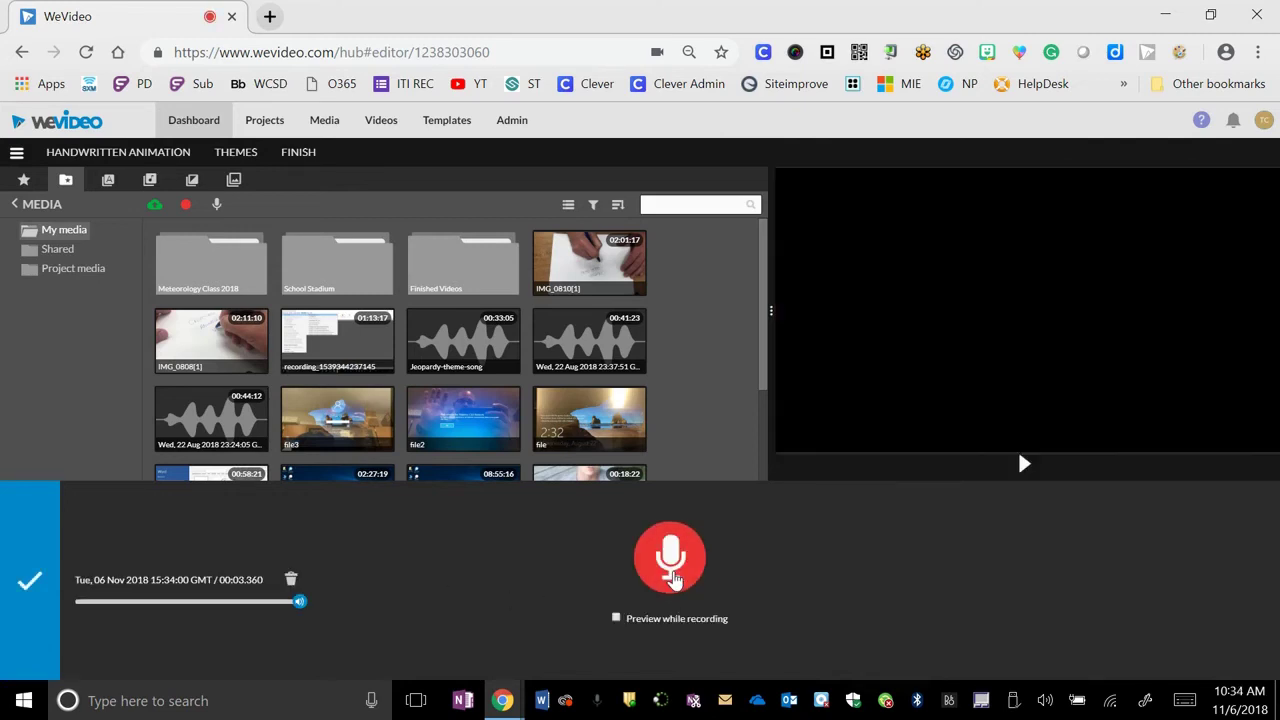
left_click(30, 580)
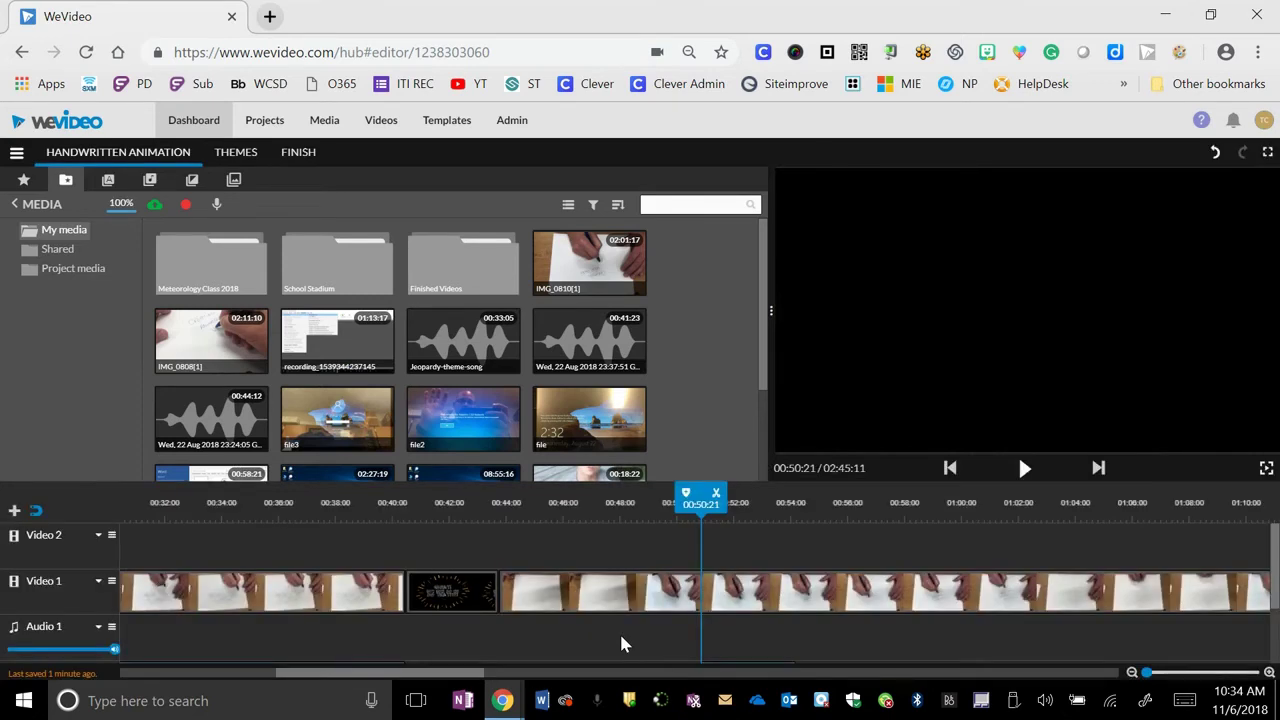
Drag the new voiceover clip left on Voiceover 1 to start around 00:43:19
scroll(620, 641, "down", 2)
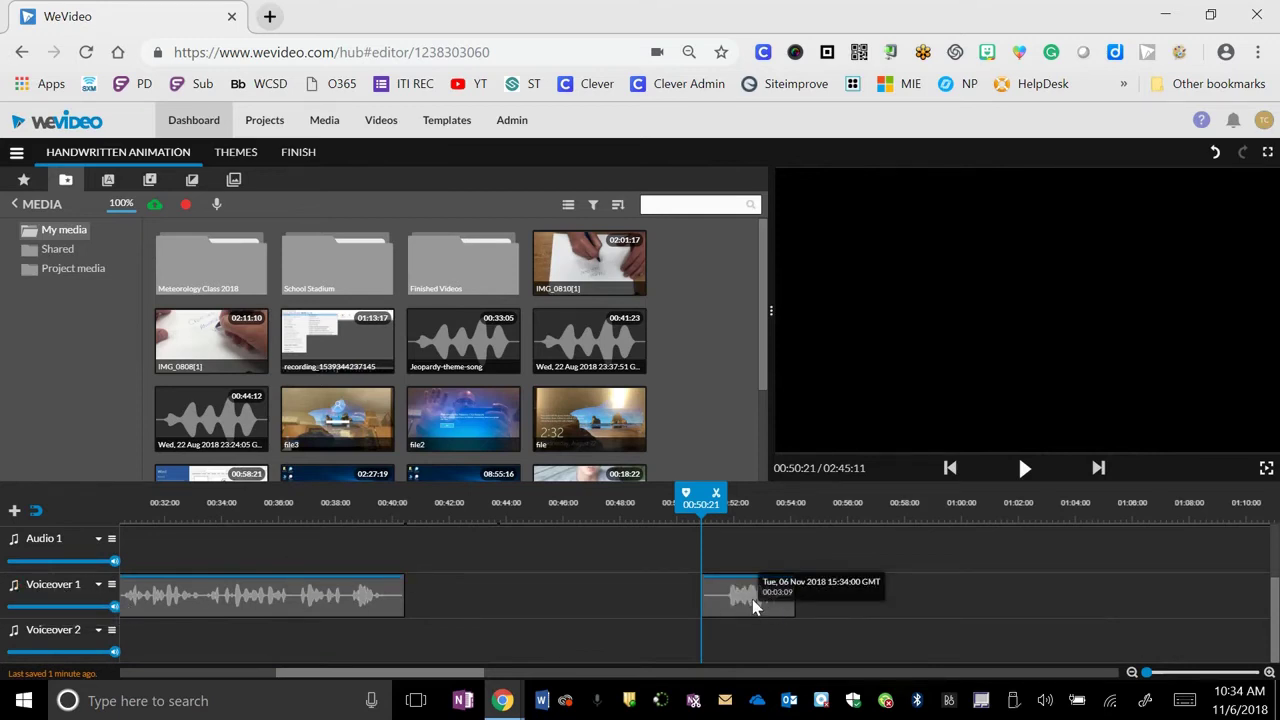
scroll(755, 610, "up", 2)
scroll(757, 630, "down", 2)
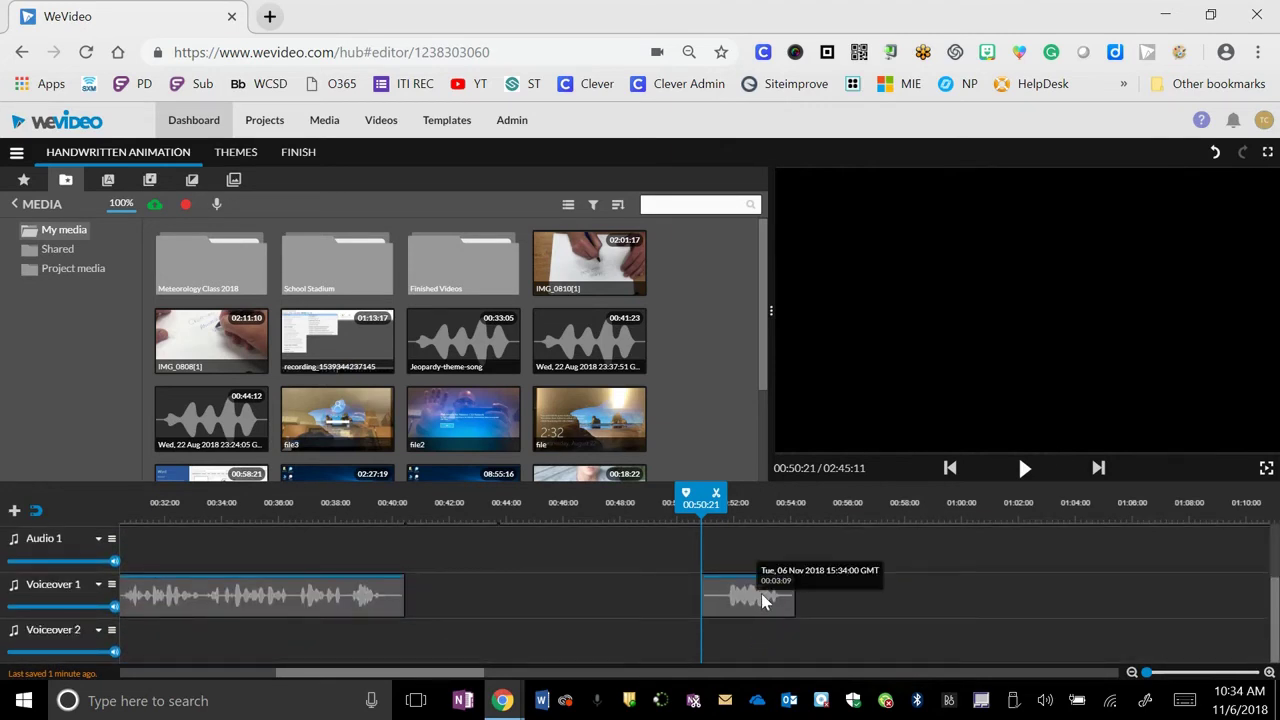
scroll(762, 597, "up", 2)
left_click_drag(690, 497, 757, 505)
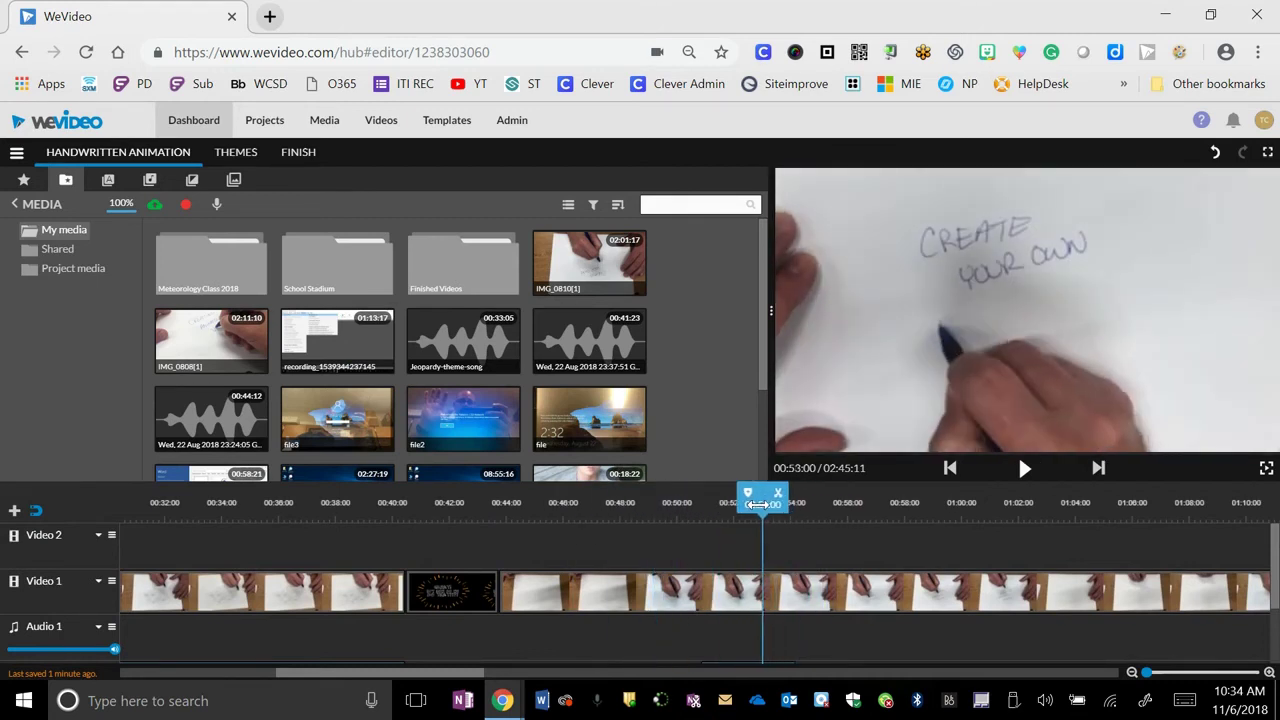
left_click(662, 598)
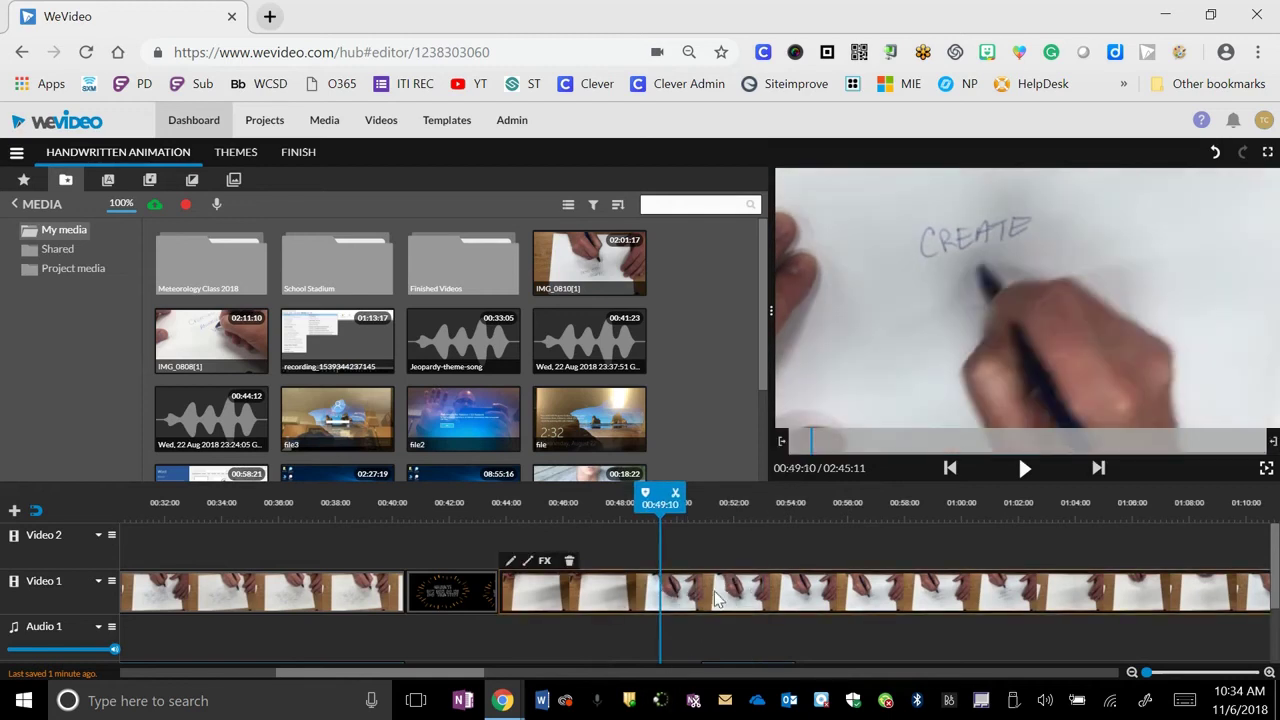
scroll(735, 598, "down", 3)
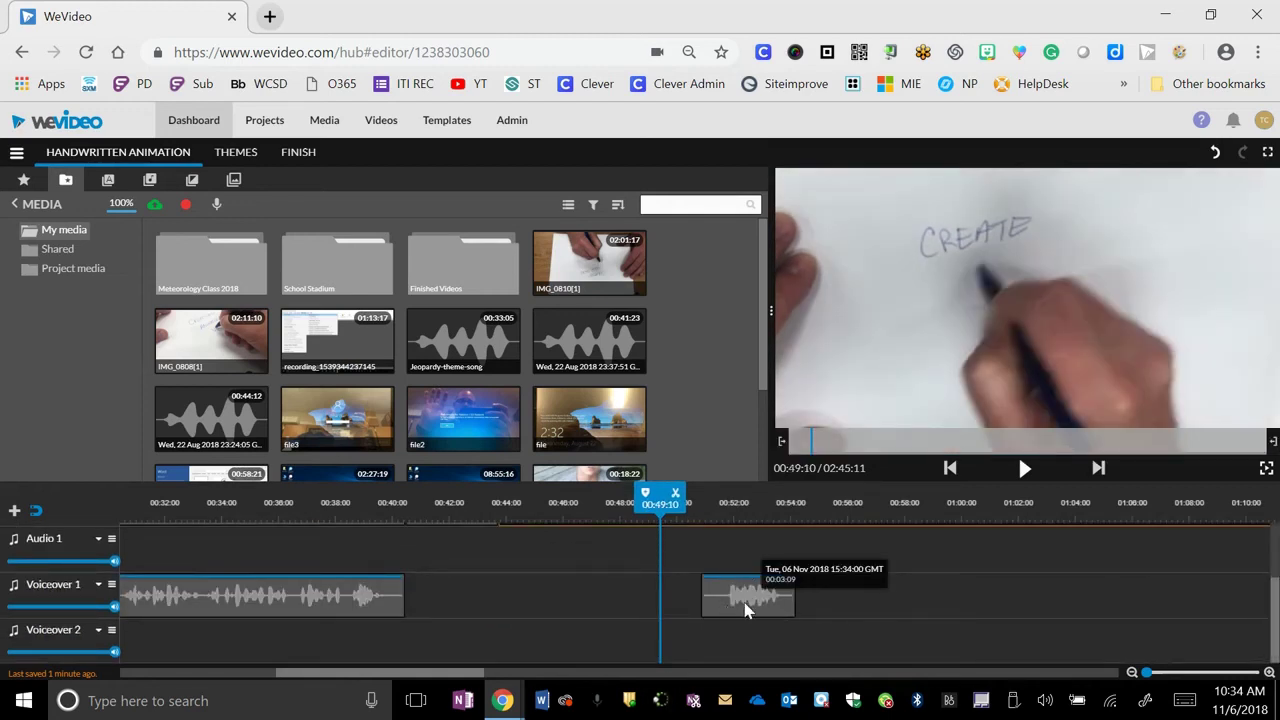
left_click_drag(746, 608, 548, 600)
Reopen IMG_0810[1]'s editor on the Slow / Fast Motion settings, currently 1x
scroll(548, 600, "up", 3)
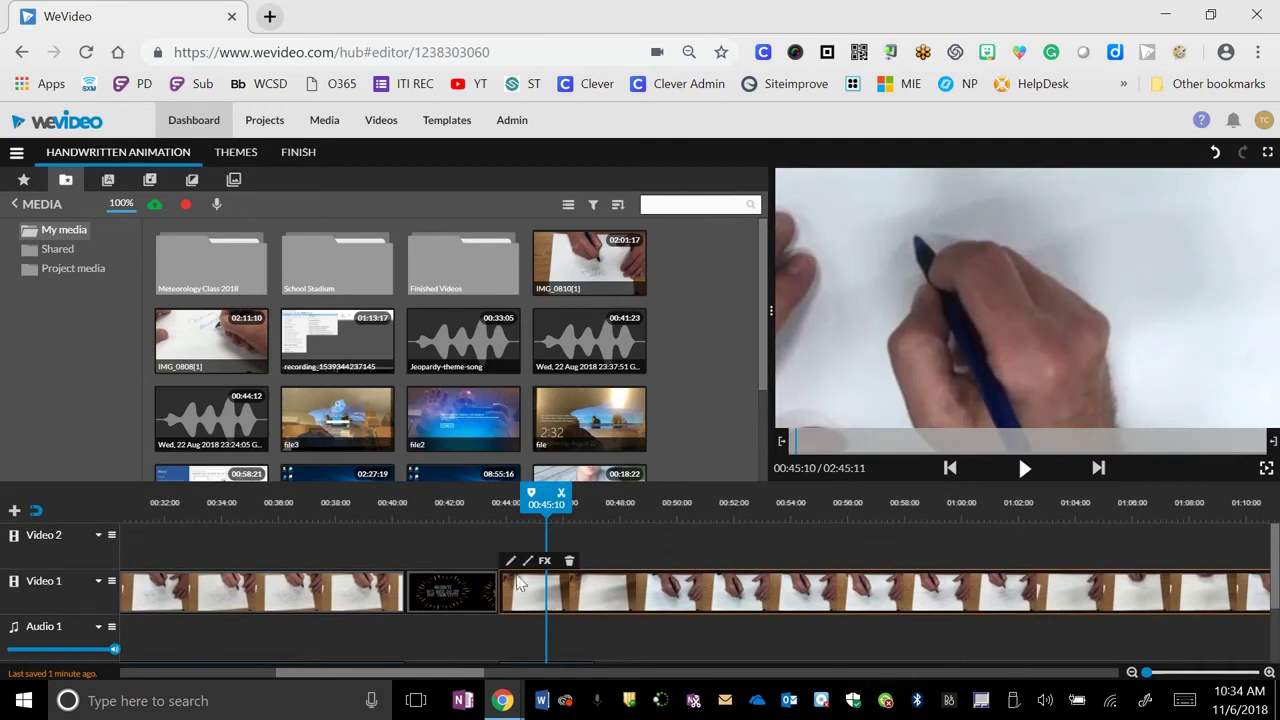
left_click(511, 562)
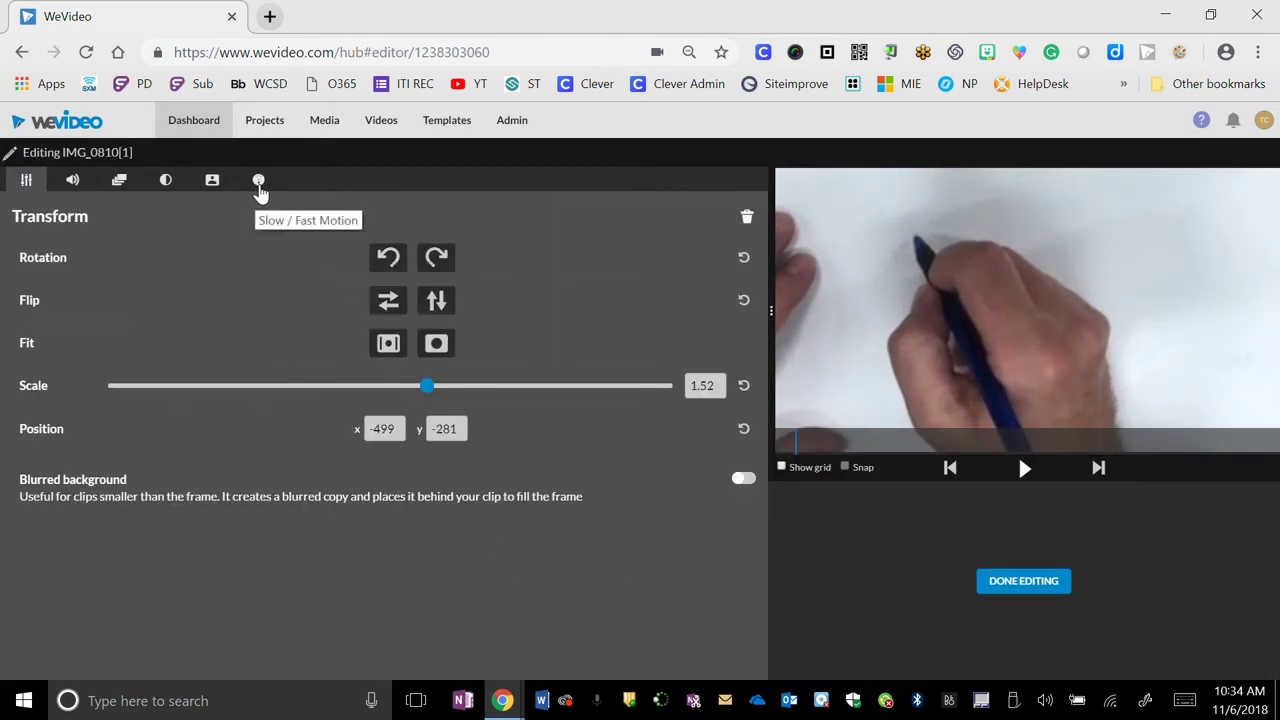
left_click(259, 184)
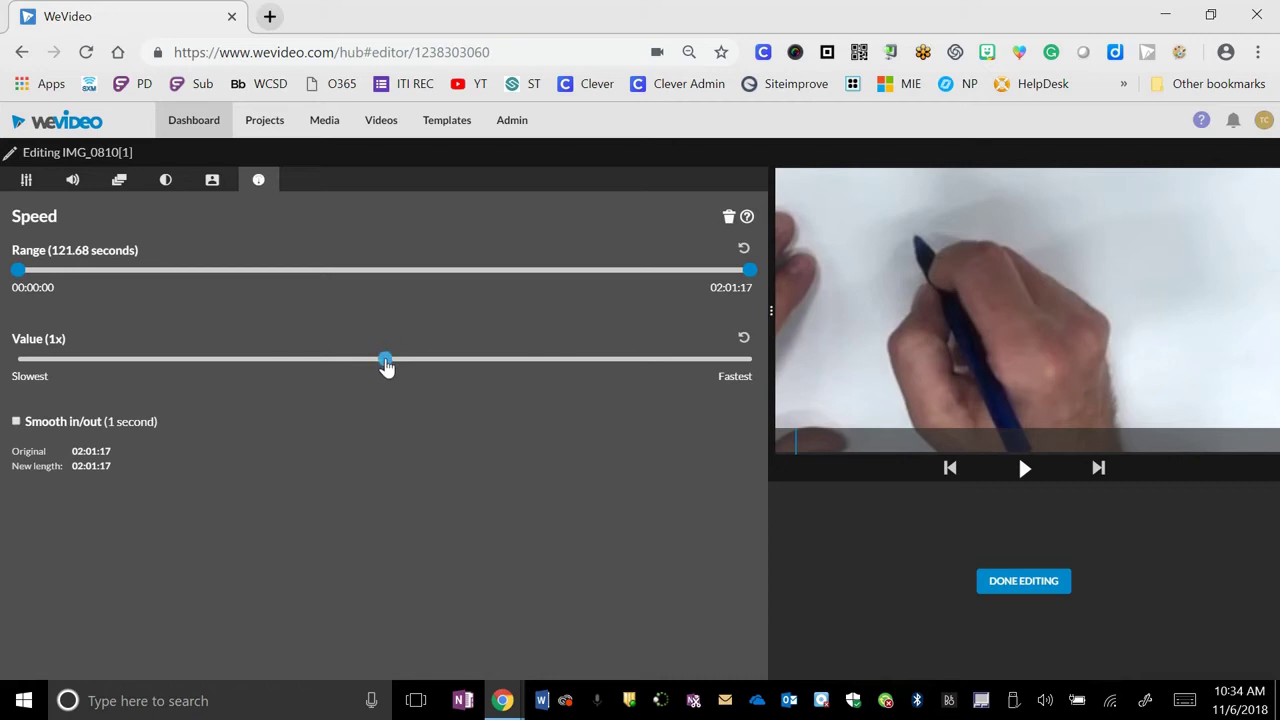
Speed the handwriting clip up to 3x and preview it from the start
left_click_drag(390, 362, 466, 366)
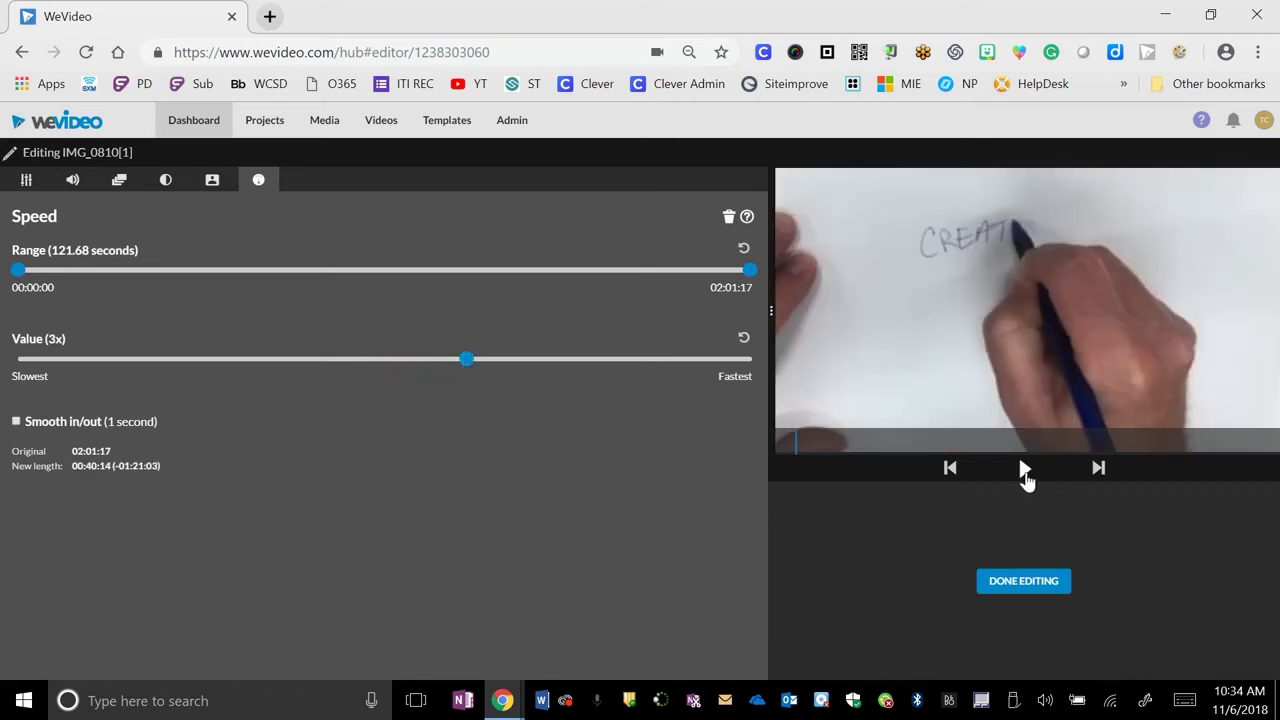
left_click(1024, 470)
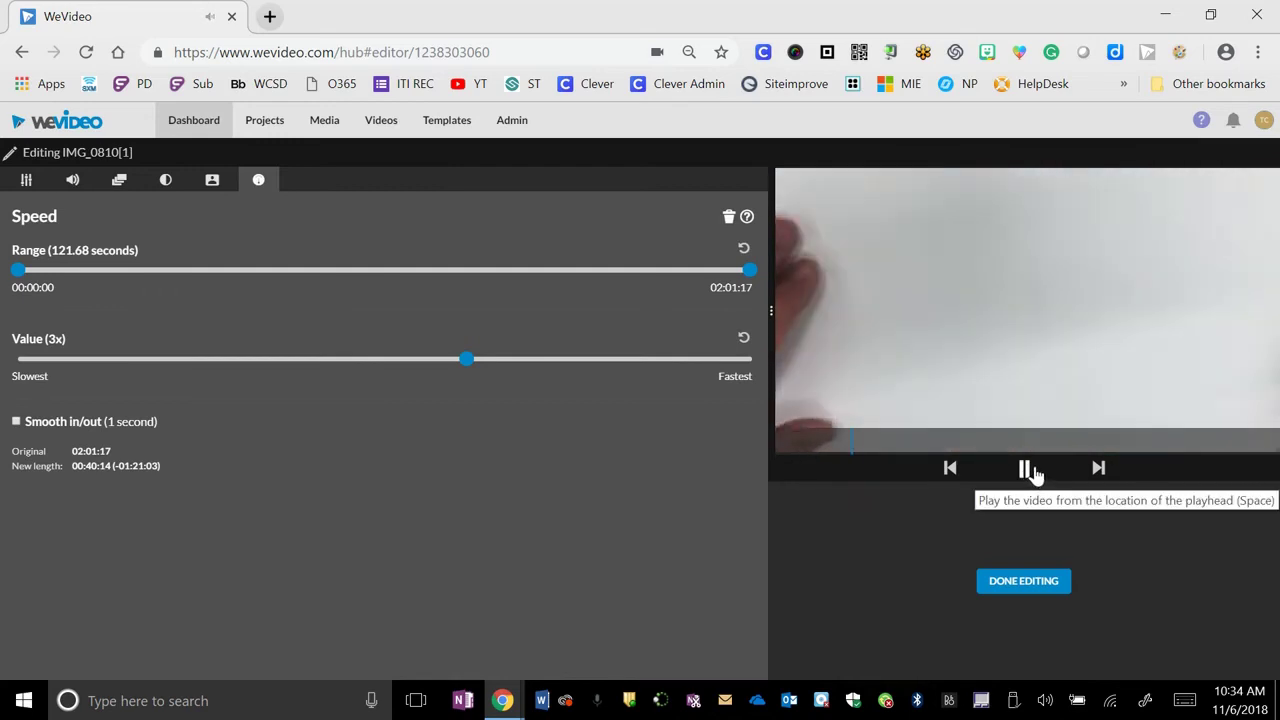
left_click(1028, 471)
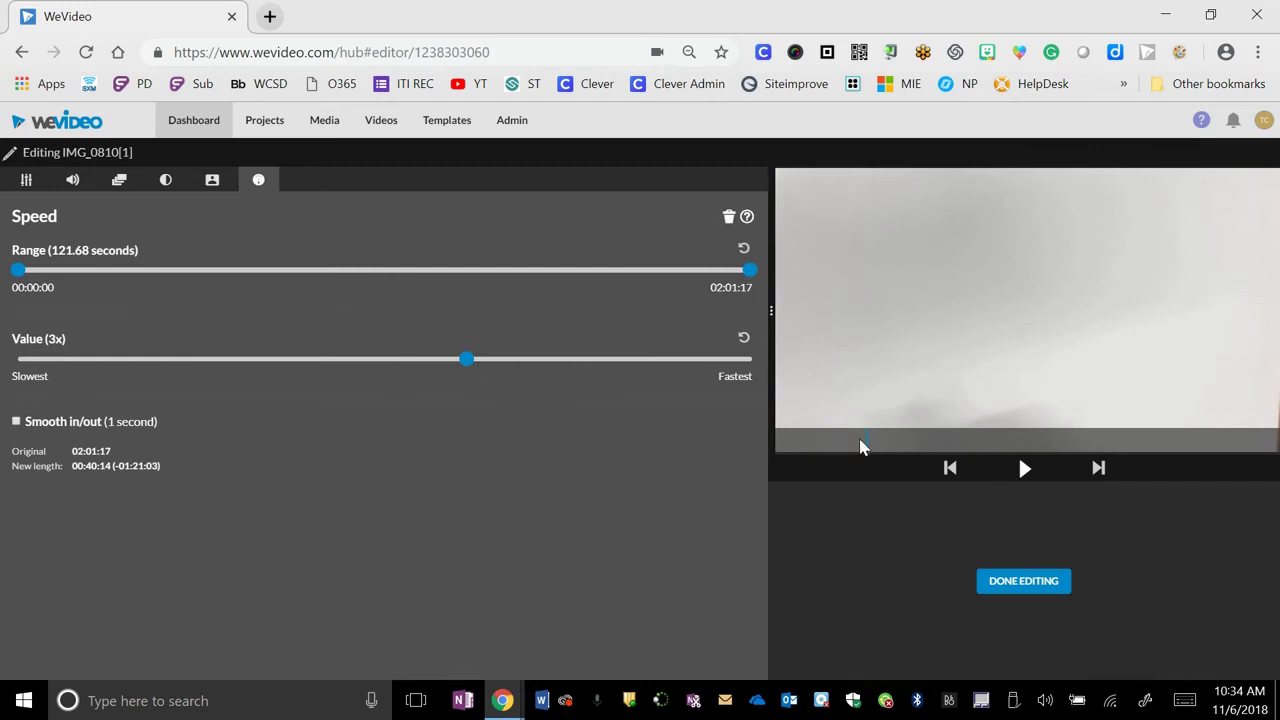
left_click(785, 446)
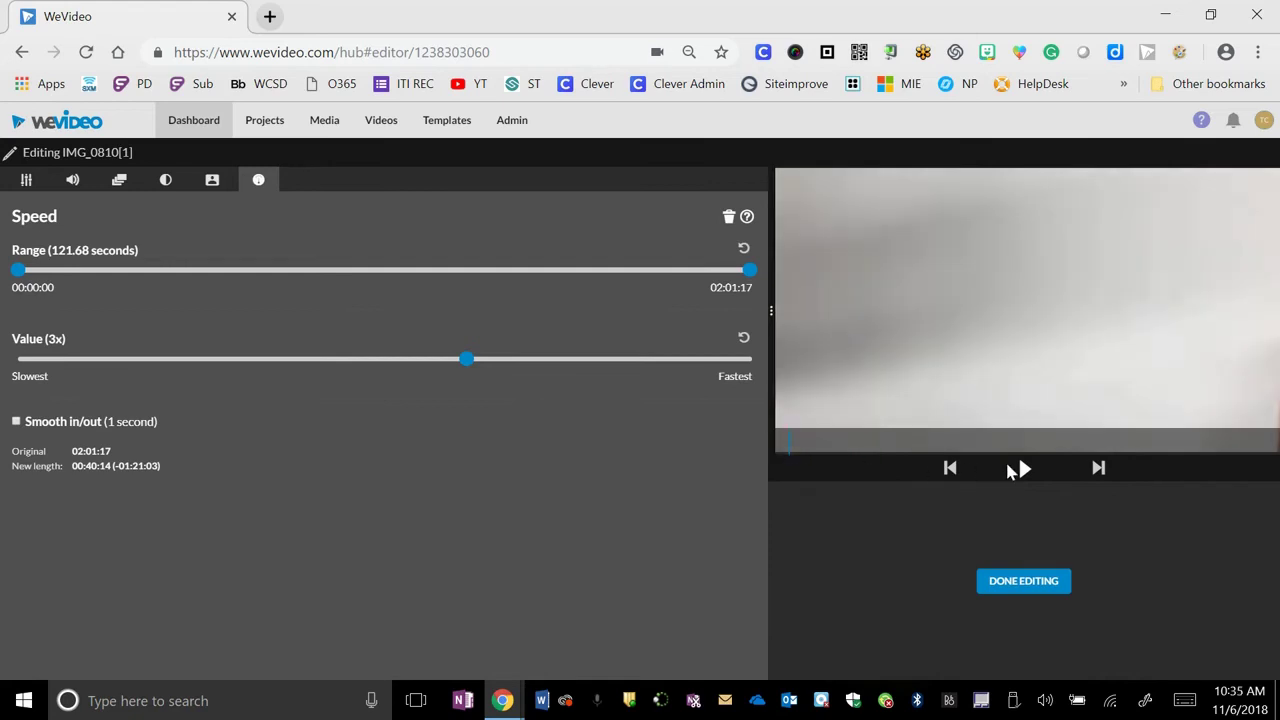
left_click(1016, 469)
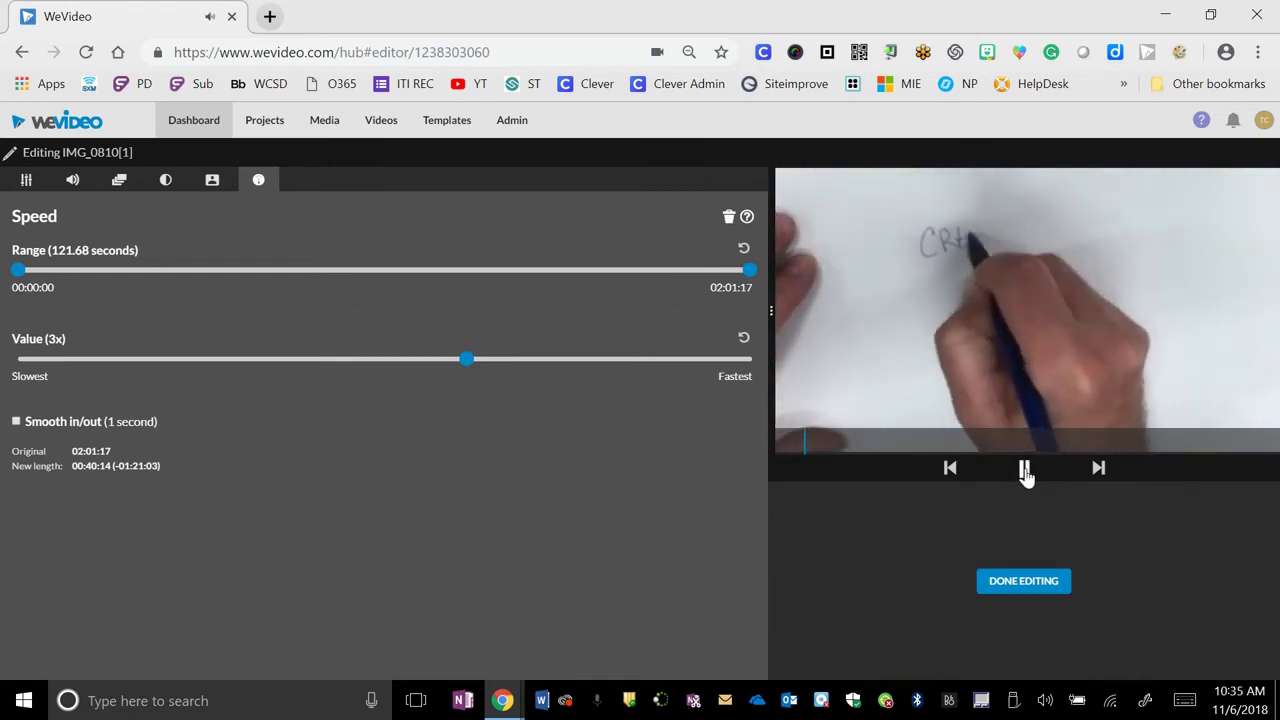
left_click(1025, 472)
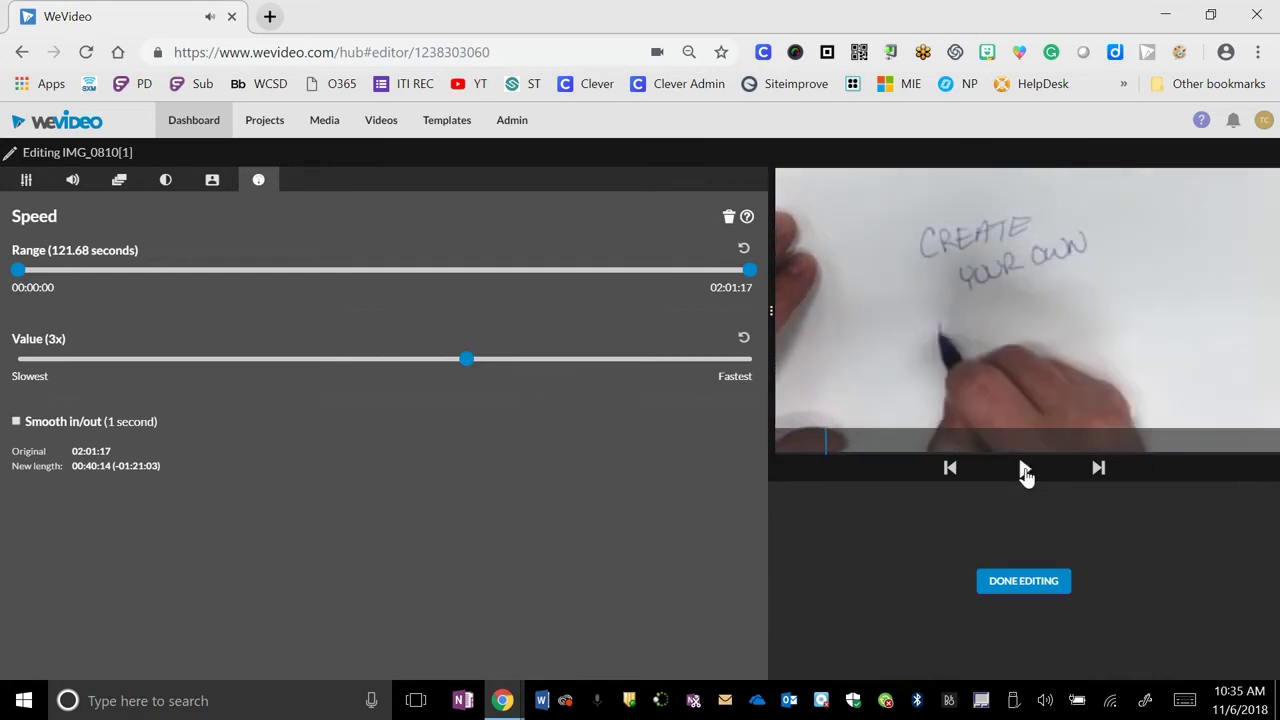
Raise the speed to 4x, then 5x, previewing each, so the clip lasts 00:24:08
left_click_drag(466, 358, 506, 358)
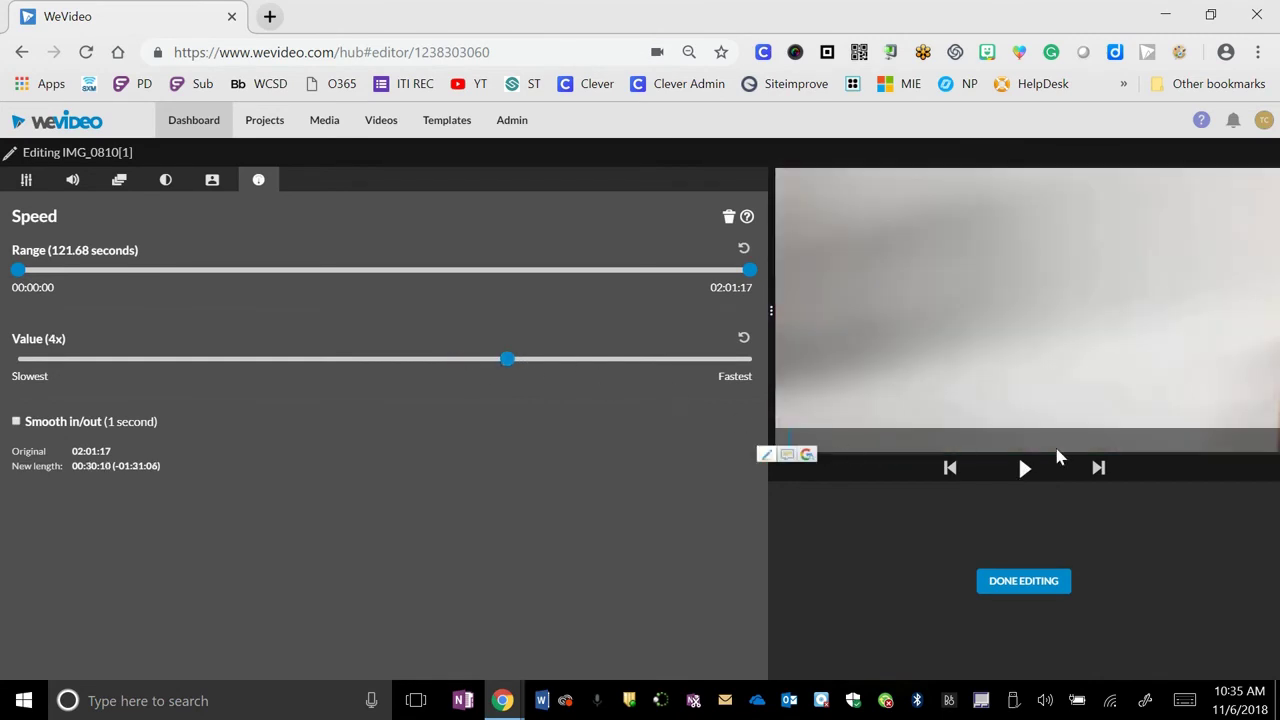
left_click(1024, 470)
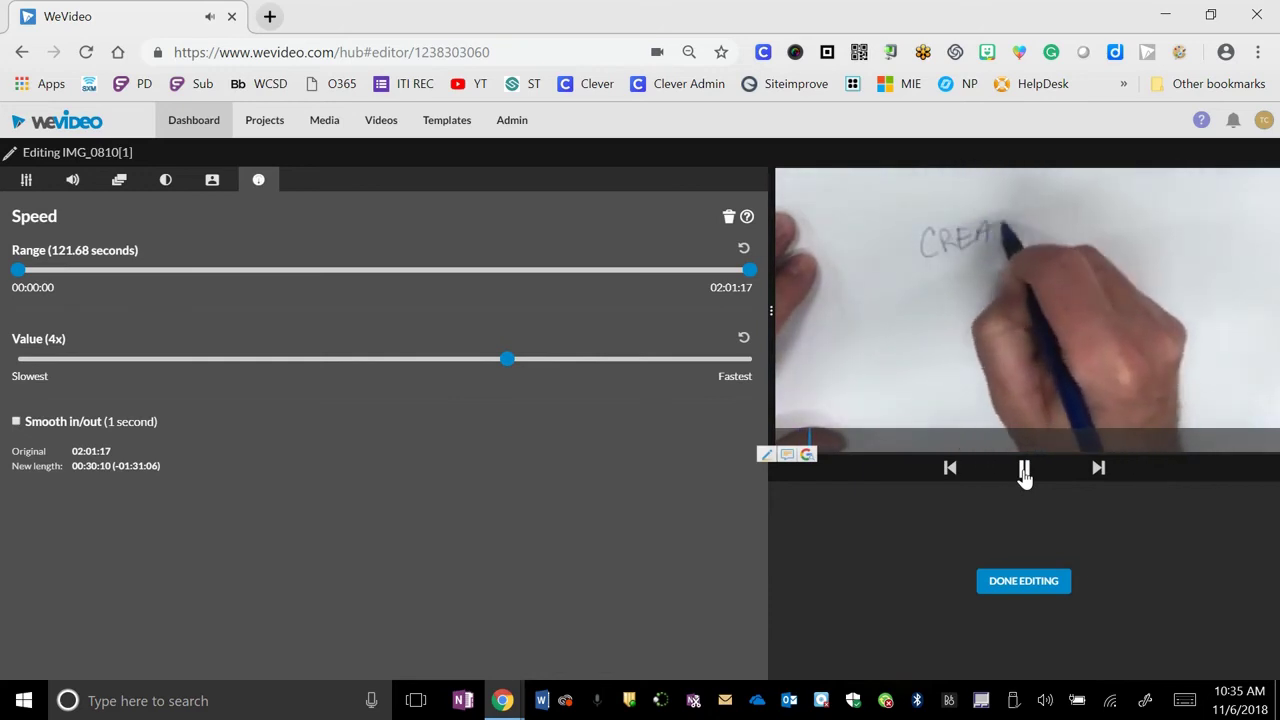
left_click(1024, 470)
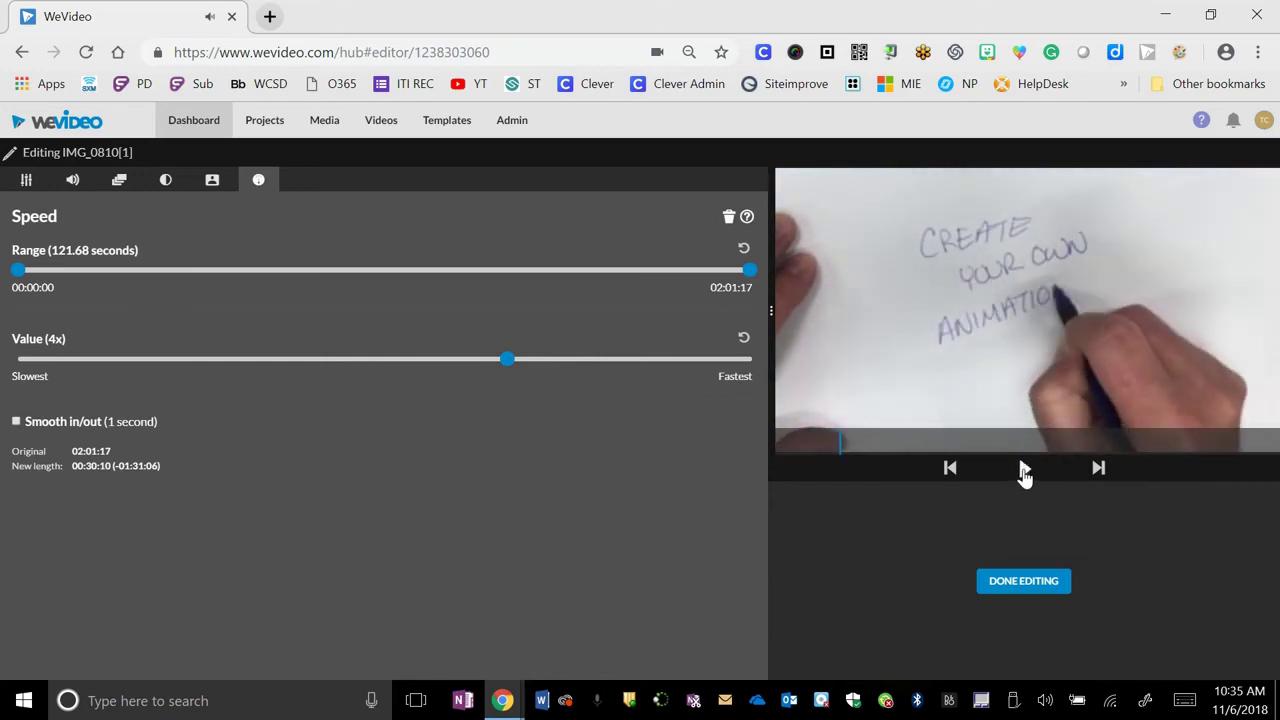
left_click_drag(510, 370, 550, 362)
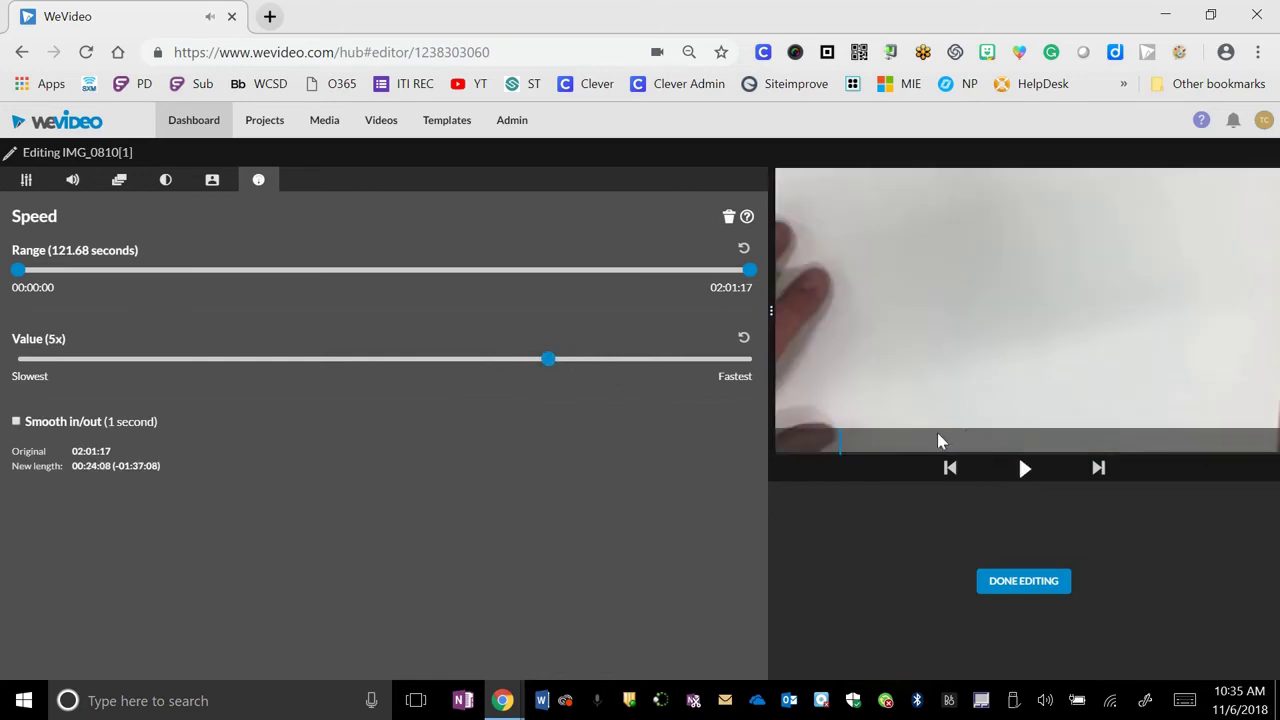
left_click(1022, 470)
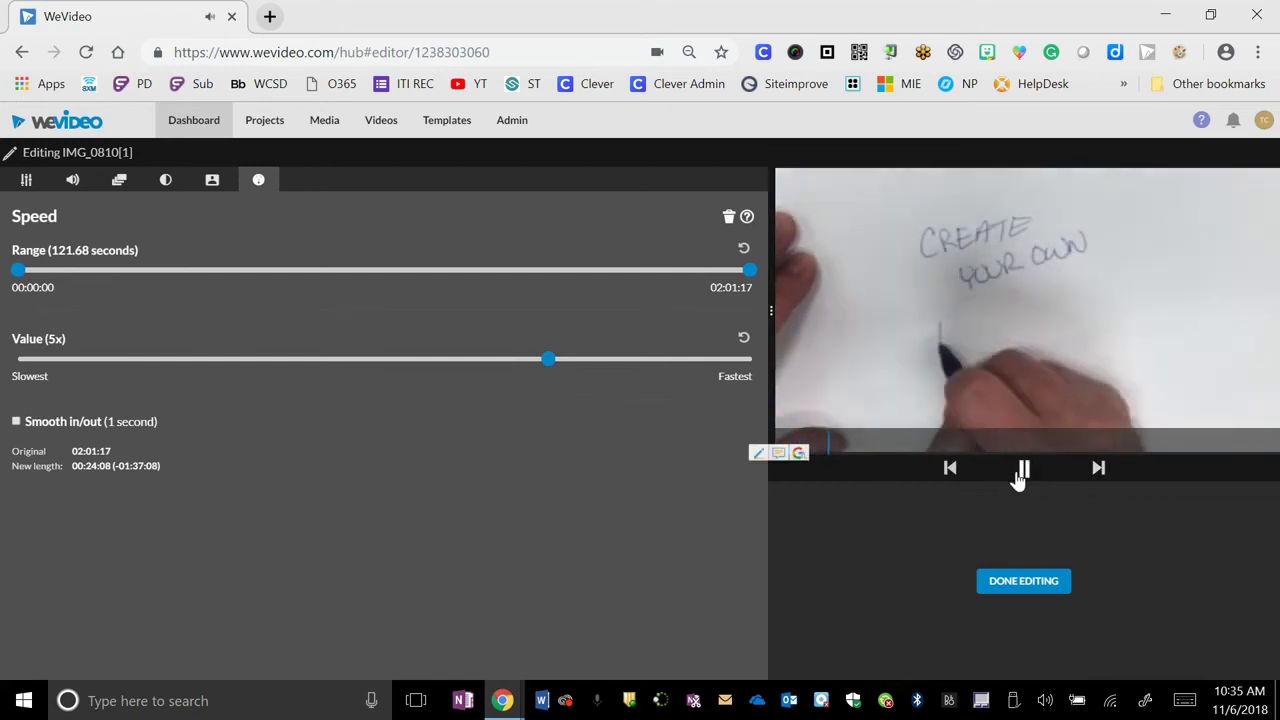
left_click(1022, 470)
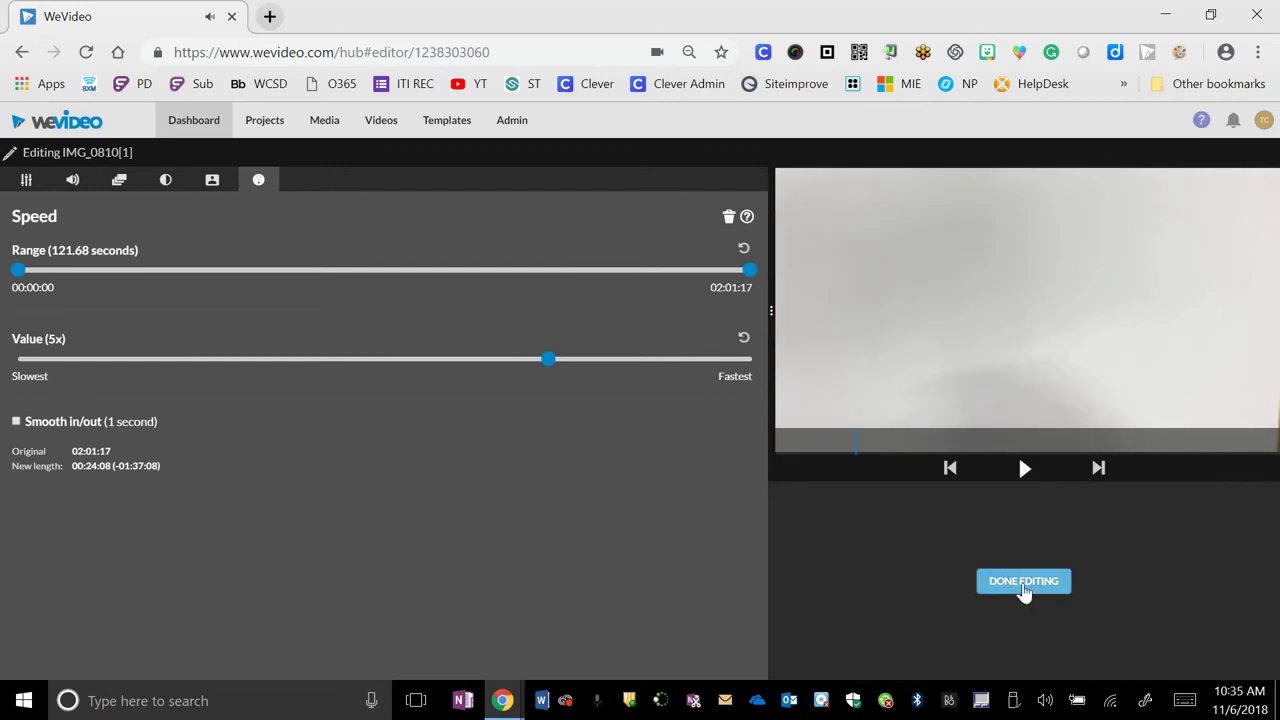
Apply the 5x speed and check the timeline tracks, now totalling 01:08:02
left_click(1022, 582)
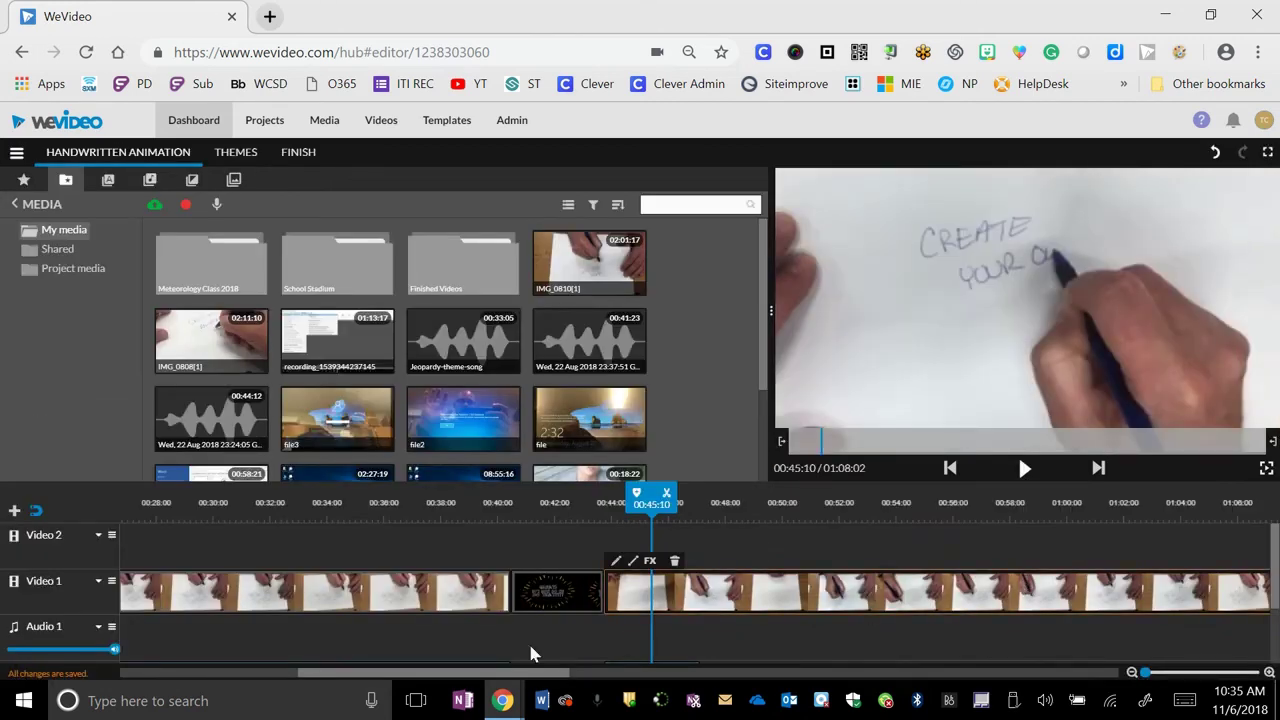
scroll(619, 645, "down", 2)
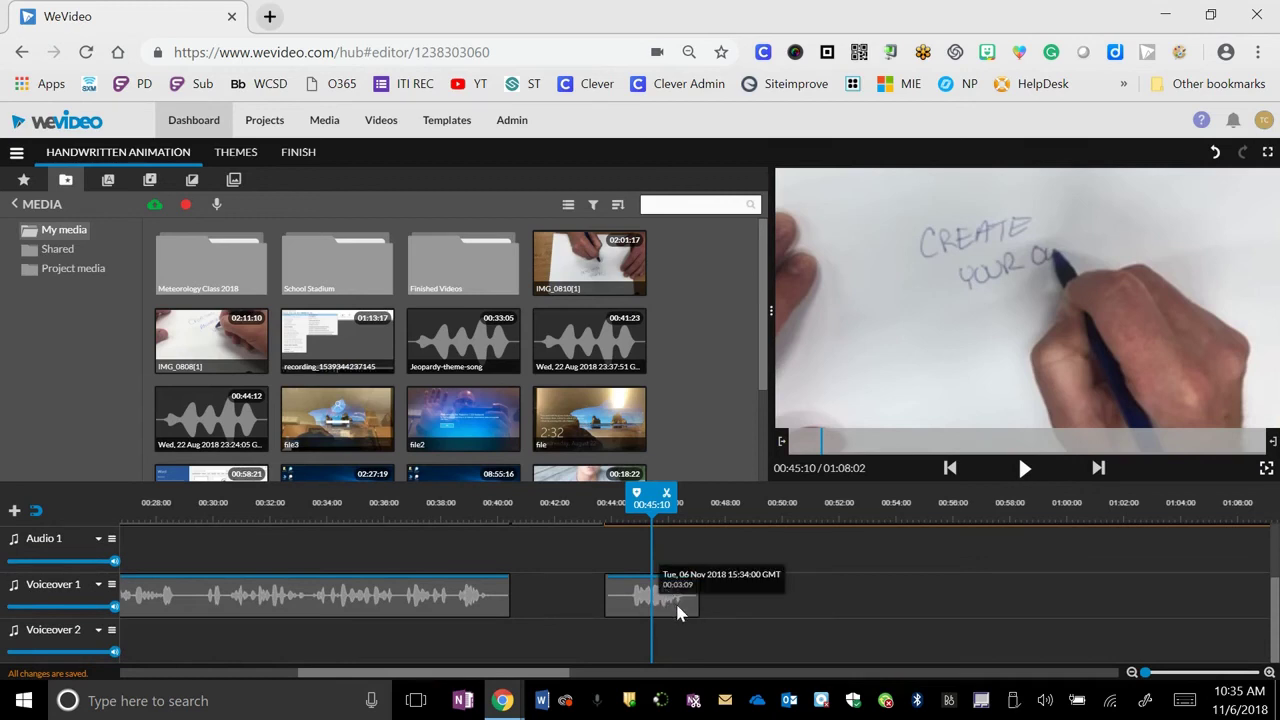
scroll(695, 615, "up", 1)
scroll(700, 620, "up", 1)
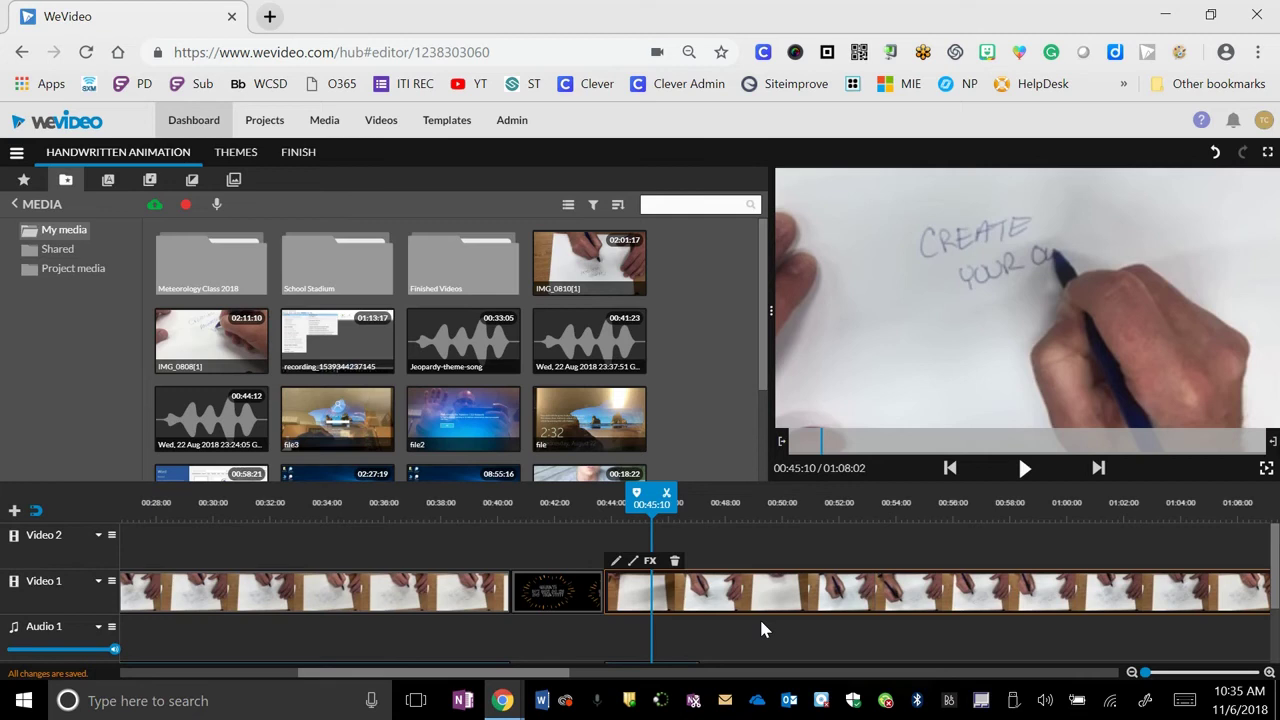
Add the Premium Music Feel Good track 'Lightning Strike' to Audio 1
left_click(108, 182)
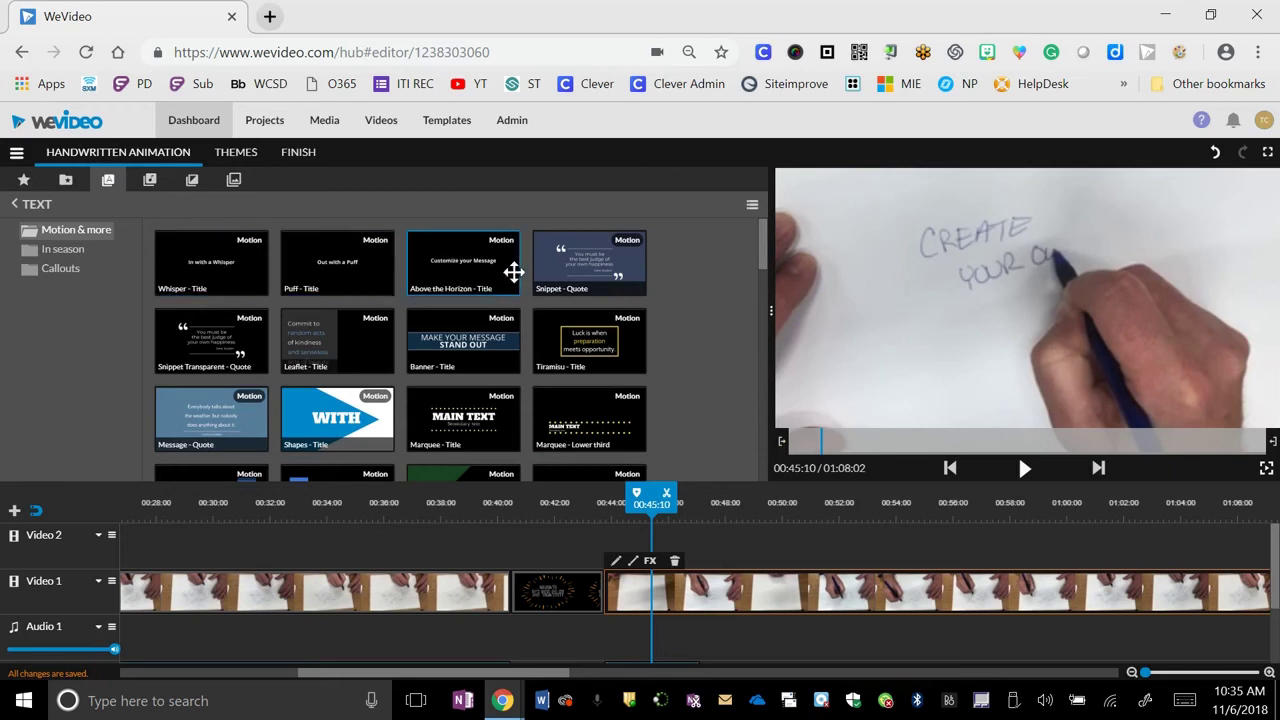
left_click(149, 182)
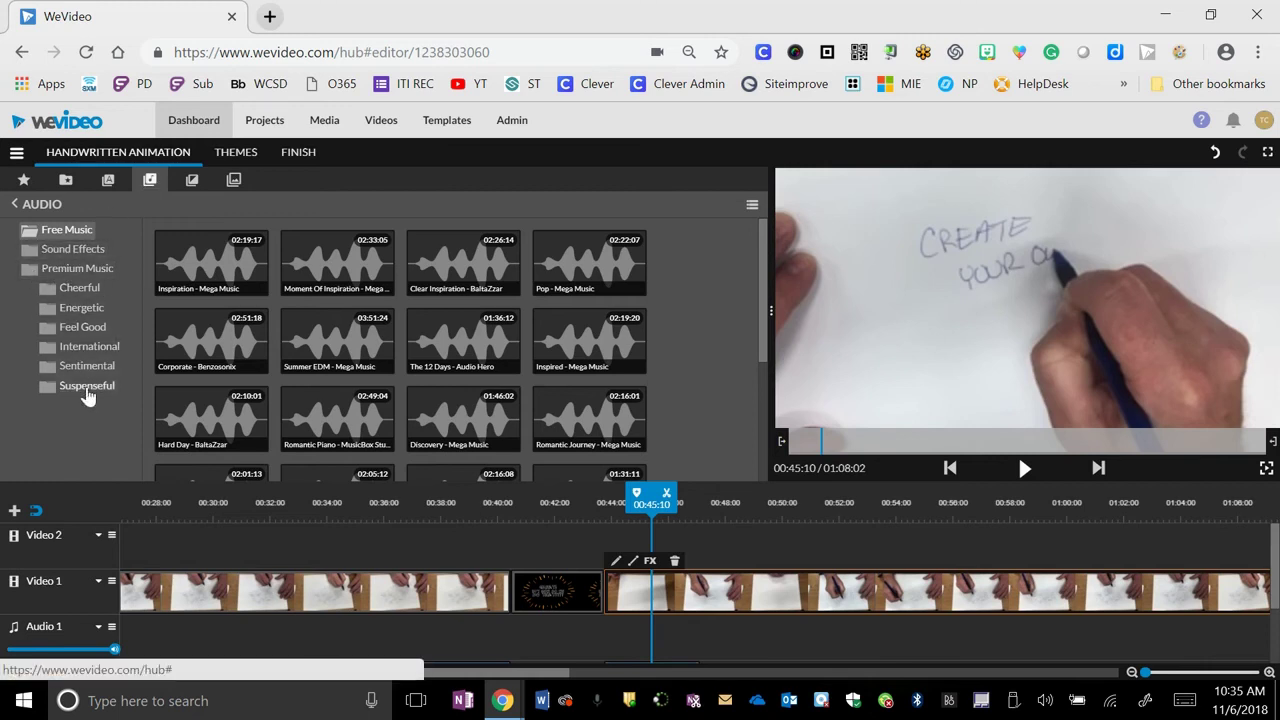
left_click(88, 258)
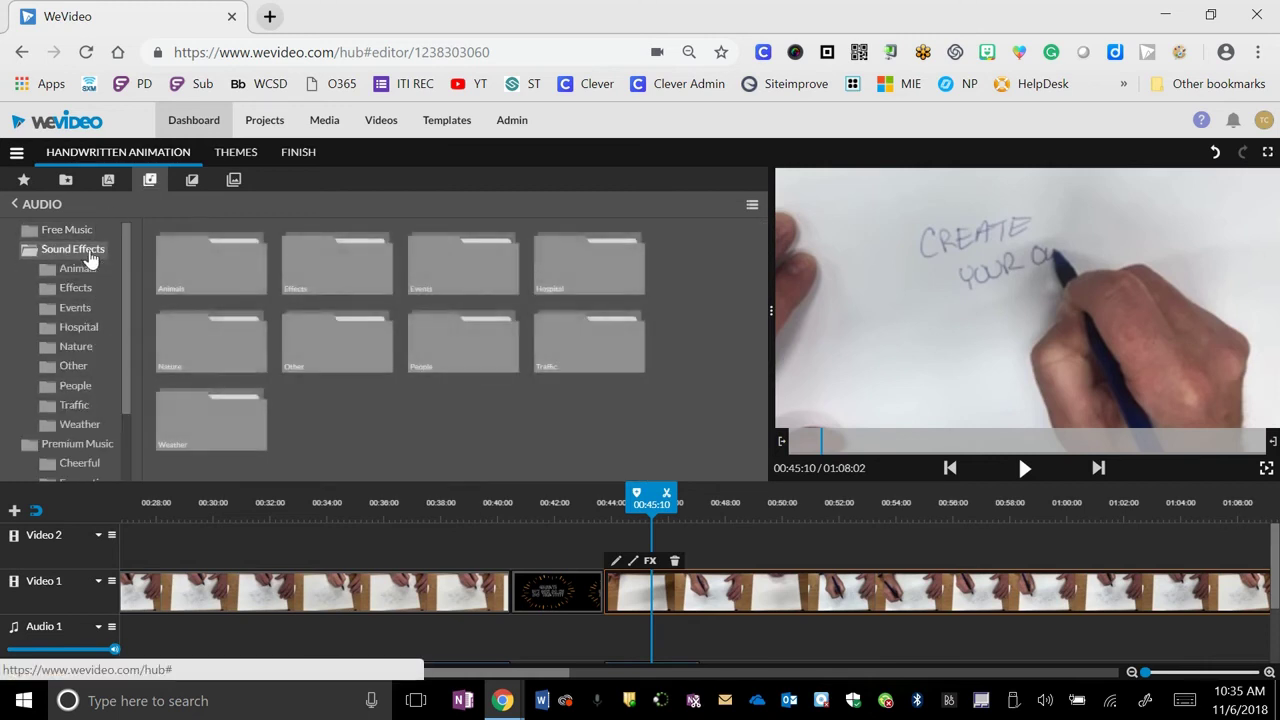
scroll(62, 452, "down", 1)
scroll(62, 452, "down", 1)
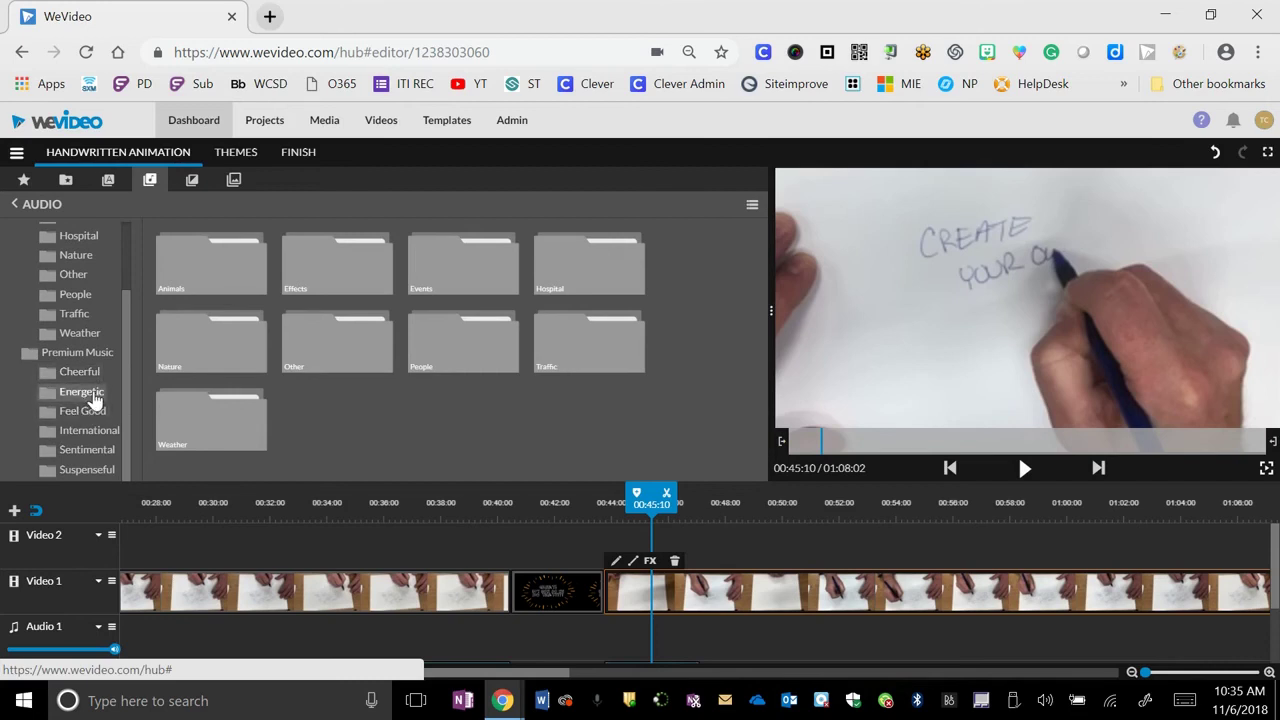
left_click(86, 416)
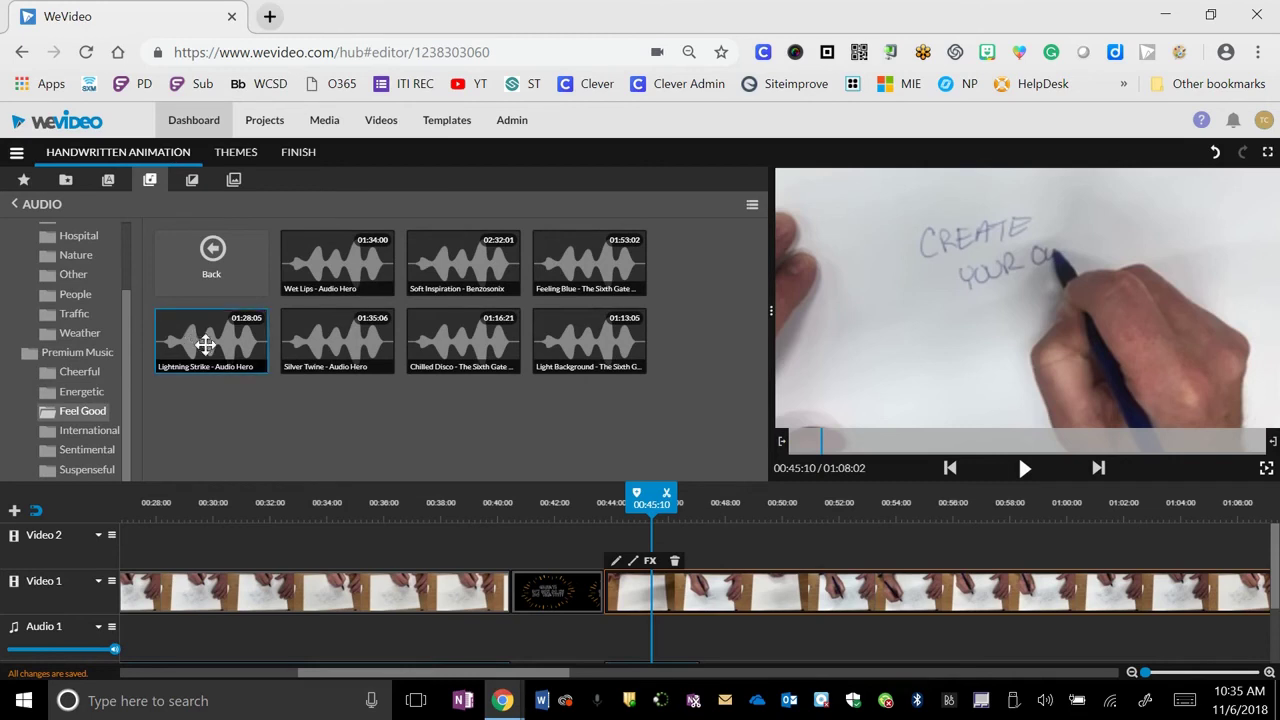
left_click_drag(206, 346, 134, 635)
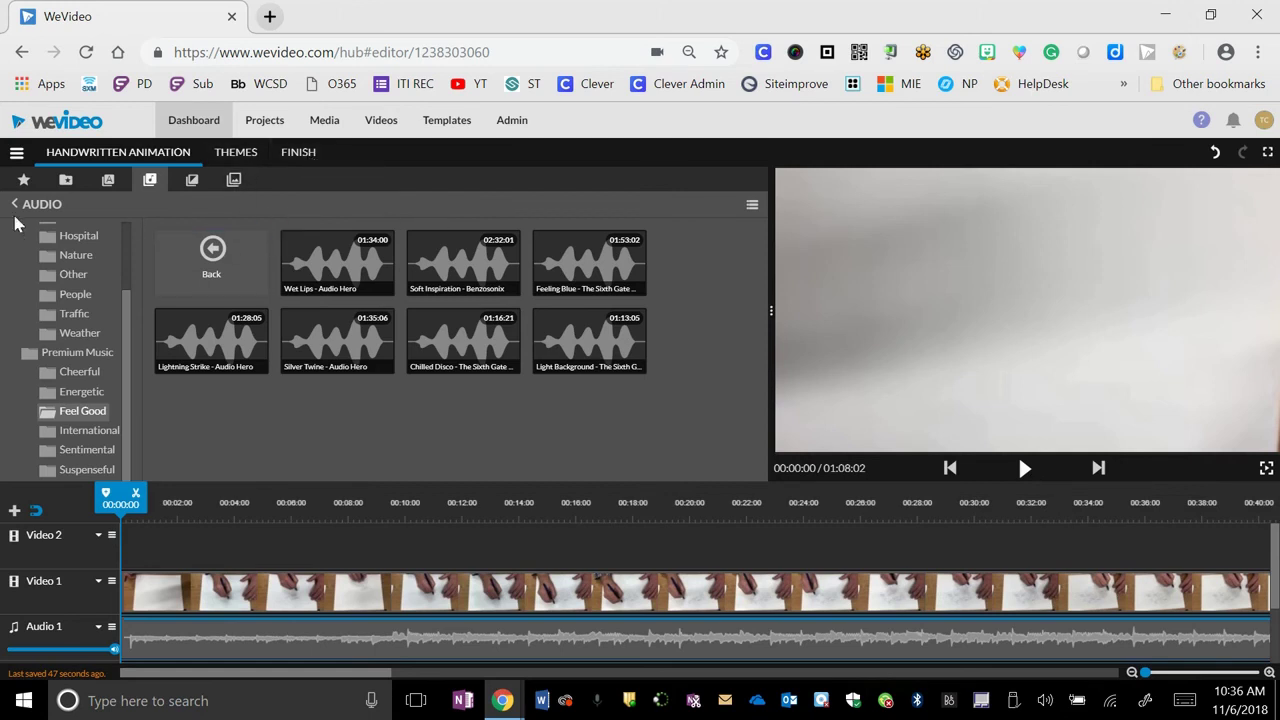
Save the project and bring up the Finish your video page
left_click(16, 152)
left_click(20, 286)
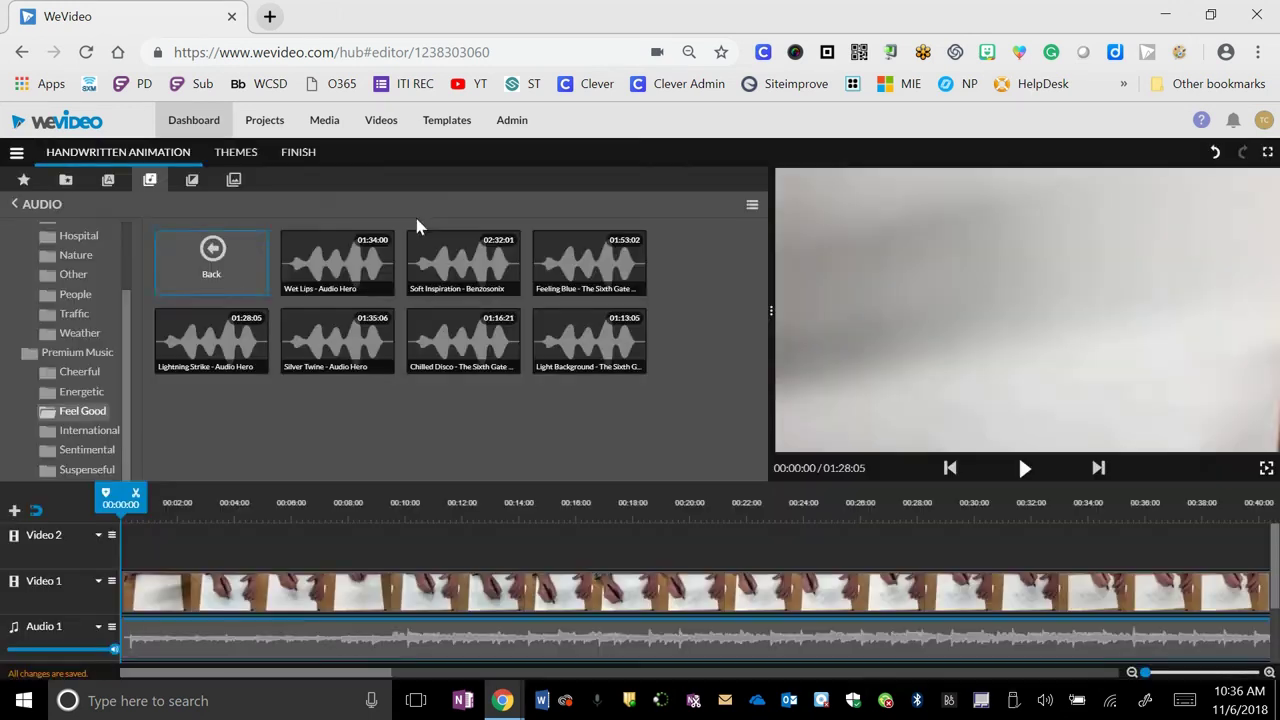
left_click(296, 158)
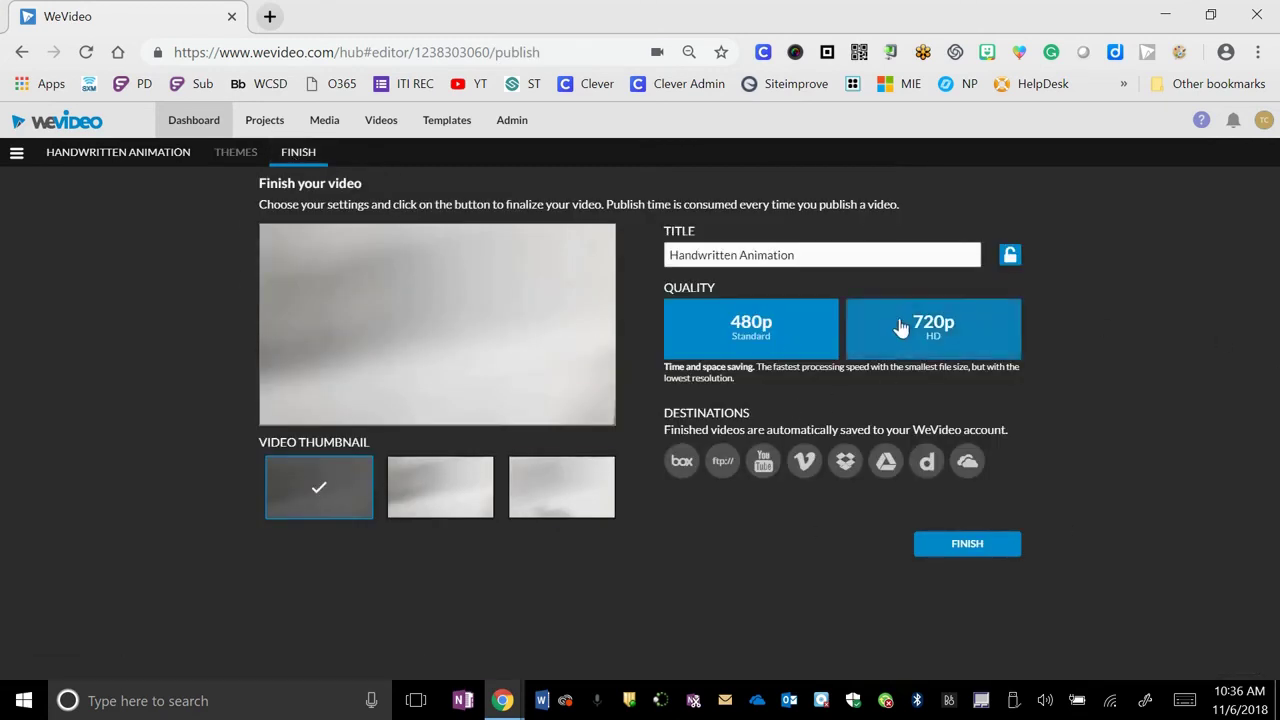
Choose 720p HD instead of 480p Standard as the Handwritten Animation video's publishing quality
left_click(933, 340)
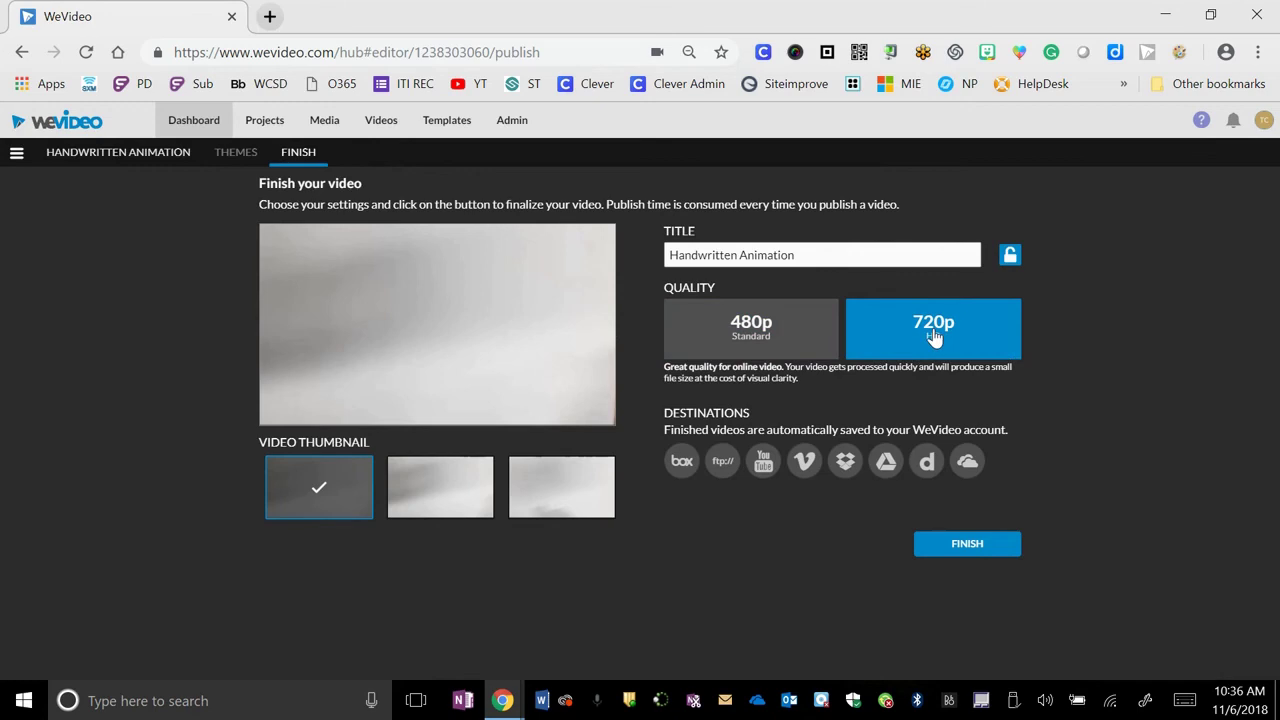